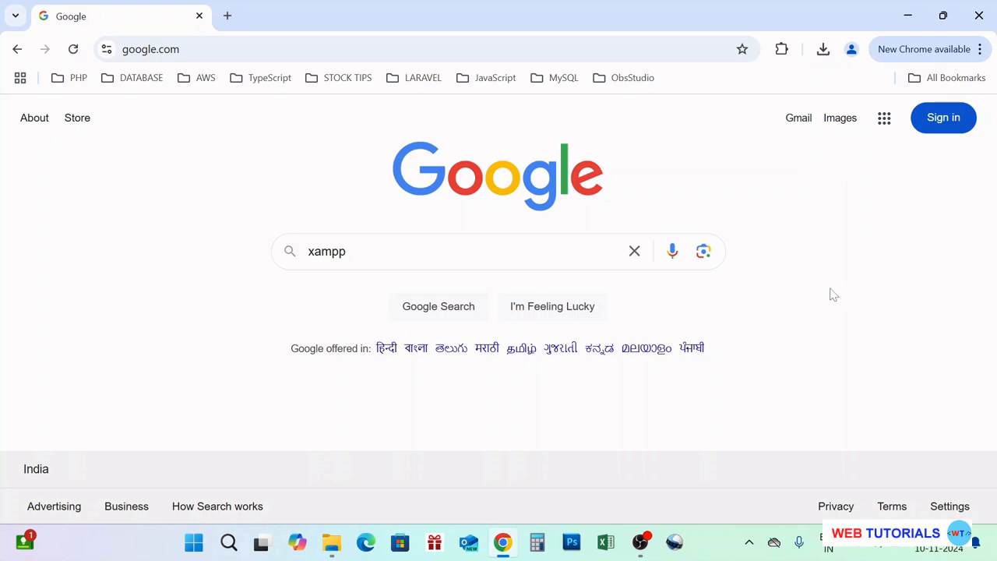
Search Google for xampp and open the Apache Friends installers and downloads result in a separate tab
click(491, 252)
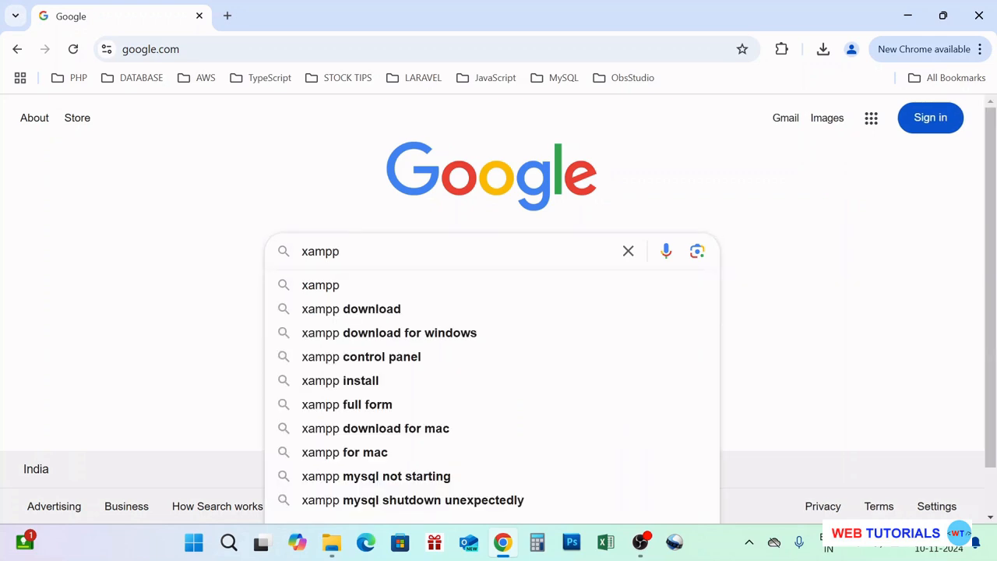
key(Return)
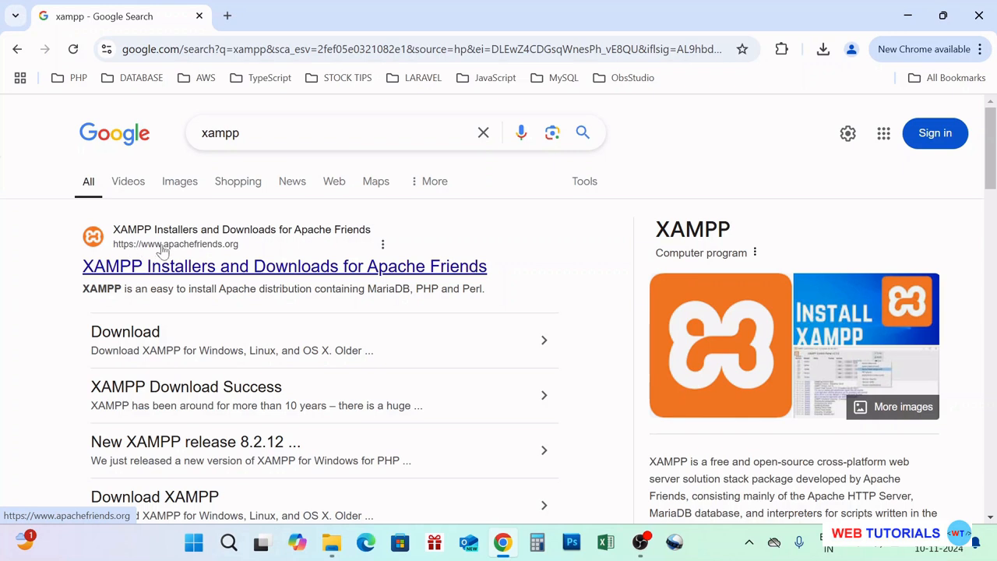
right_click(243, 269)
click(277, 286)
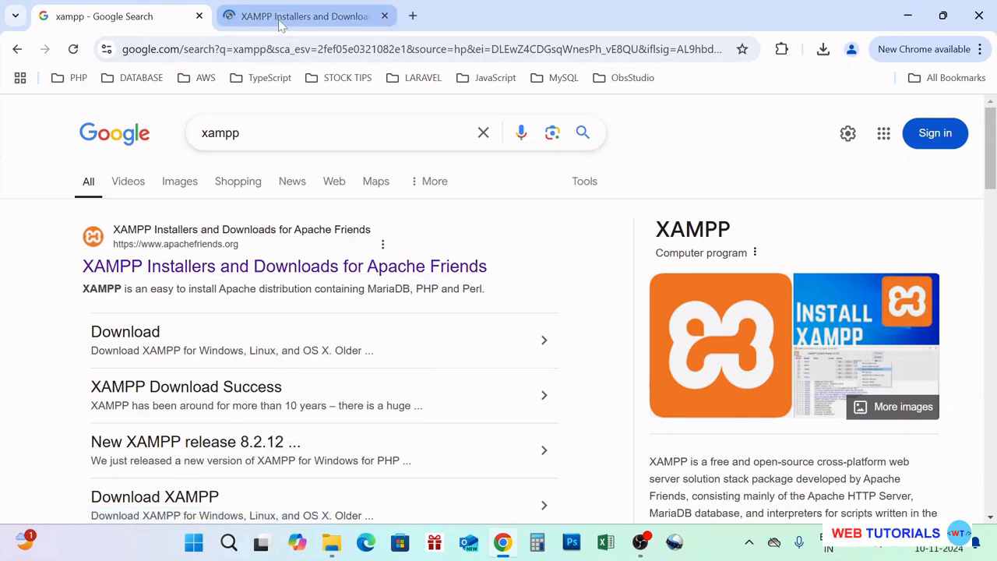
click(282, 22)
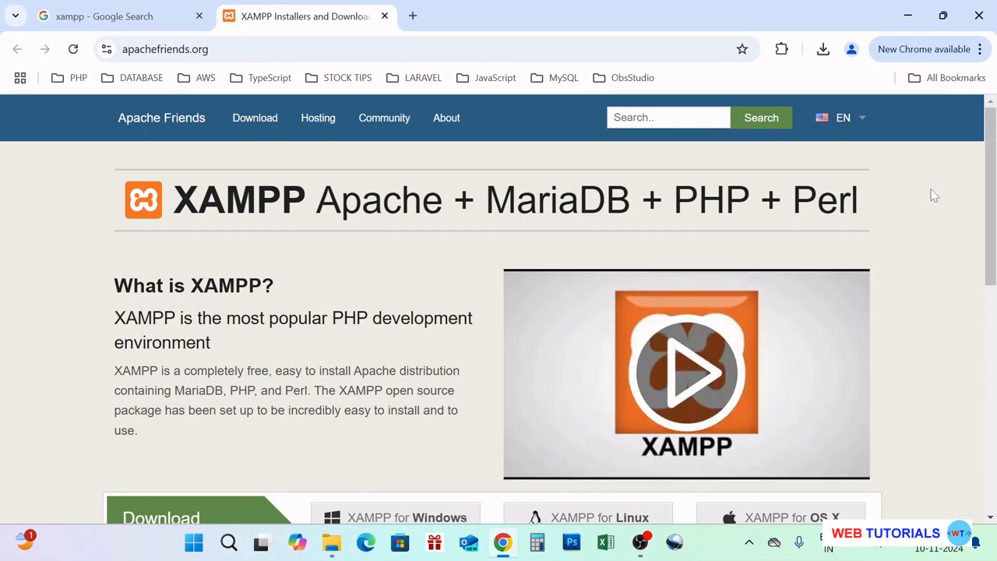
Open the Download page of the Apache Friends site
scroll(931, 195, down, 3)
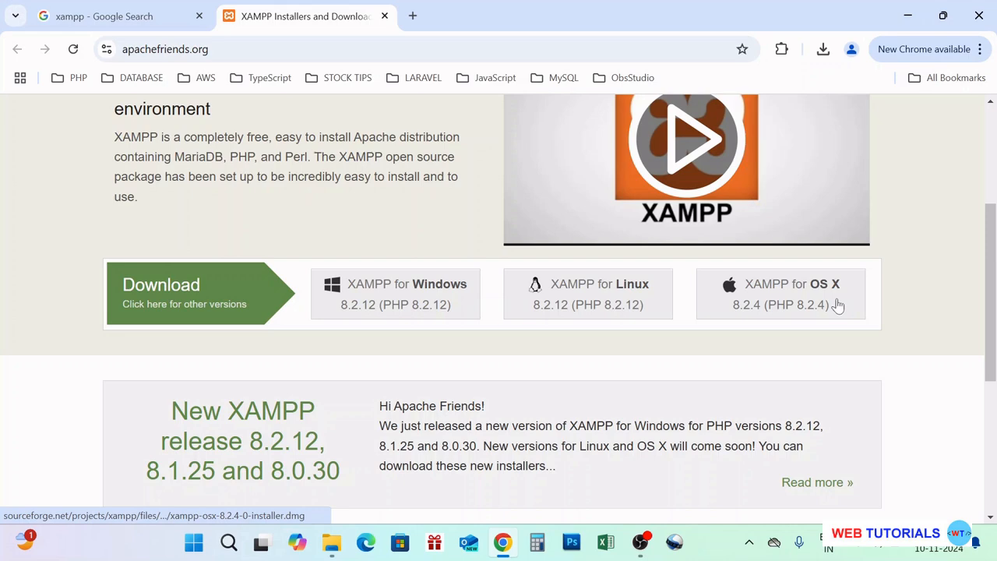
scroll(954, 333, up, 3)
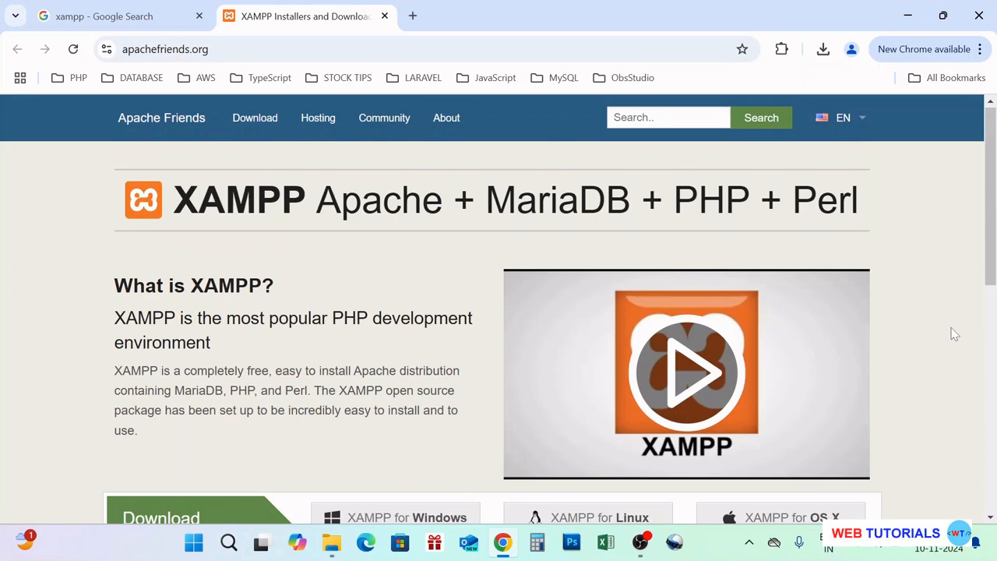
click(271, 125)
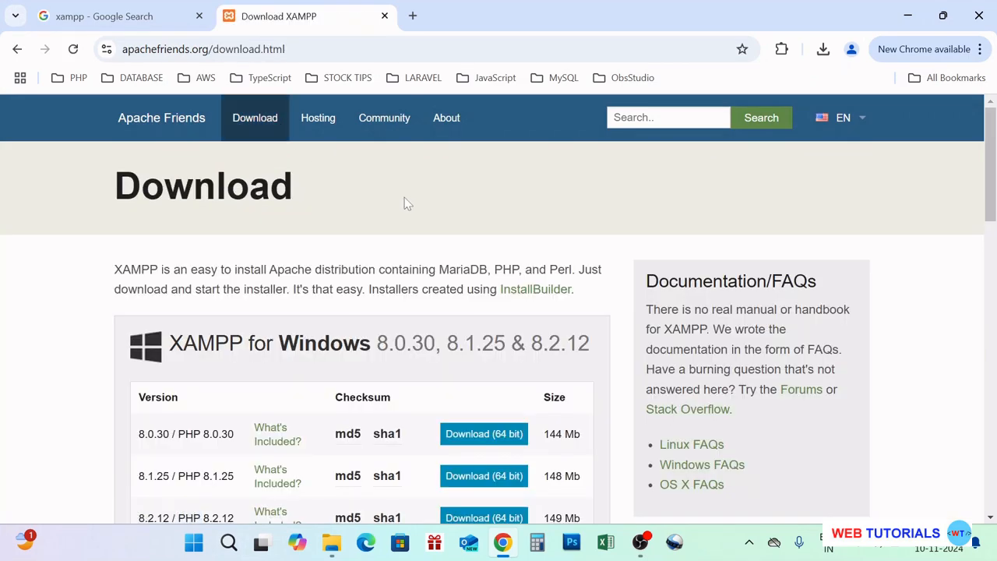
Request the 64-bit download of XAMPP for Windows version 8.2.12 / PHP 8.2.12
scroll(403, 204, down, 1)
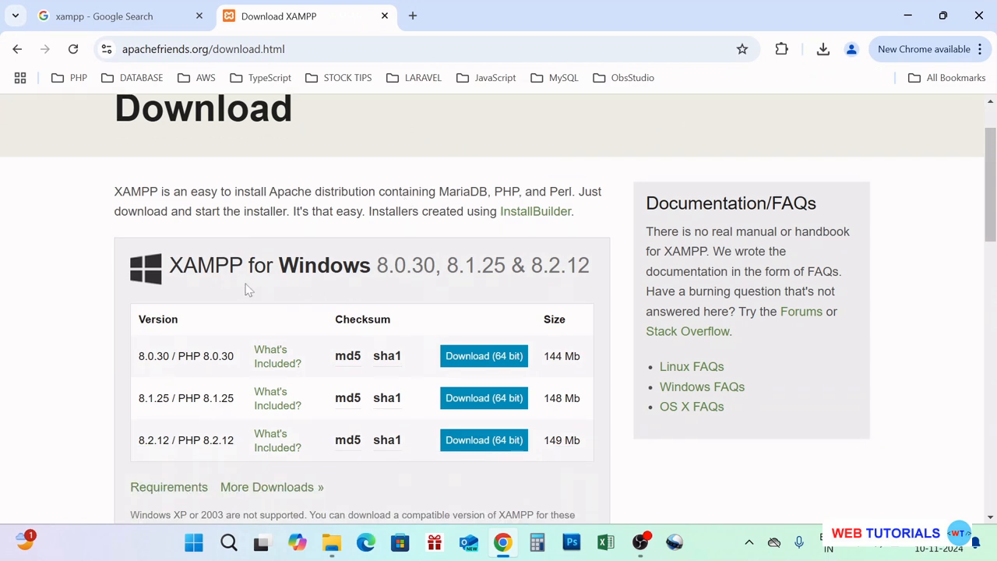
scroll(507, 312, down, 5)
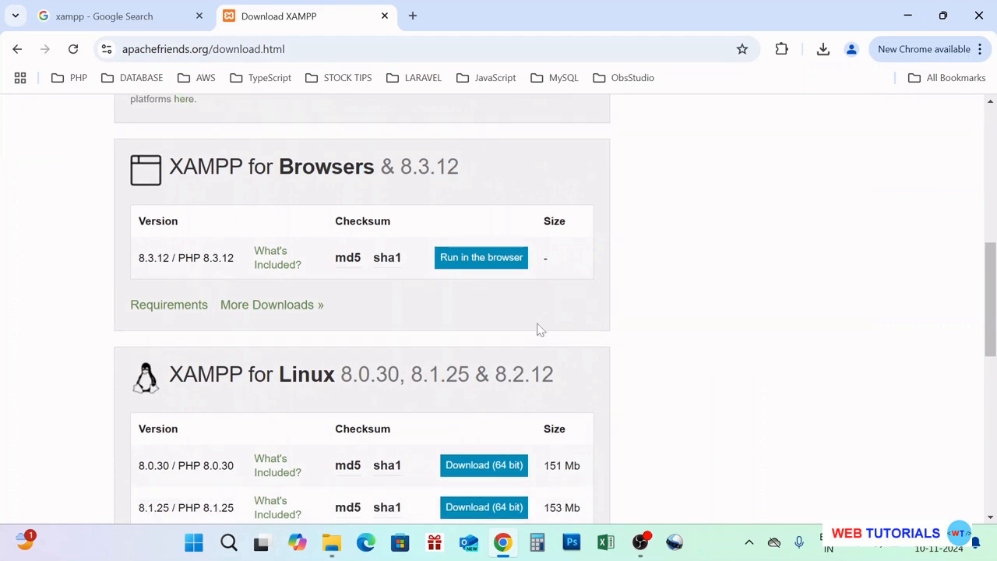
scroll(537, 330, down, 4)
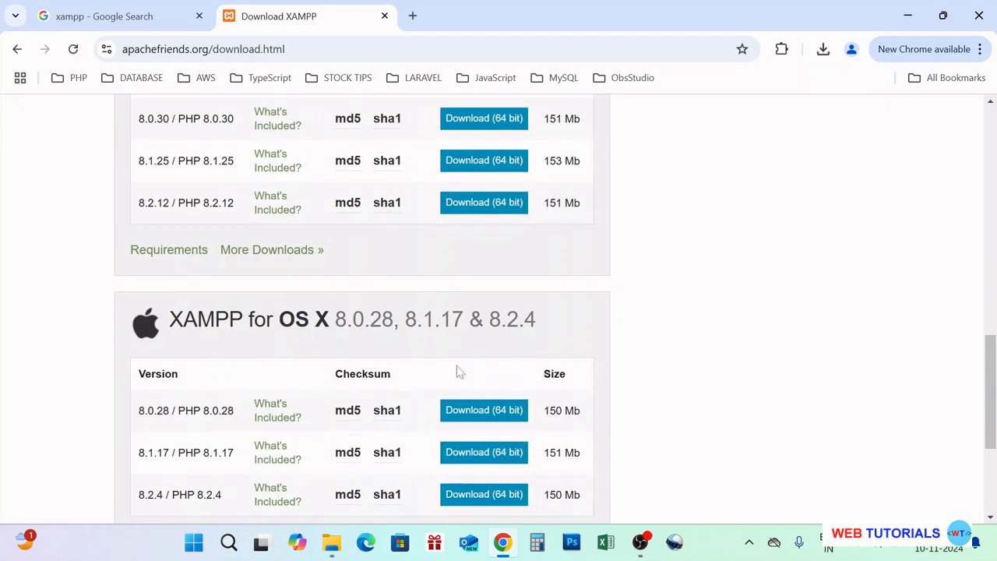
scroll(665, 381, up, 12)
scroll(294, 318, down, 1)
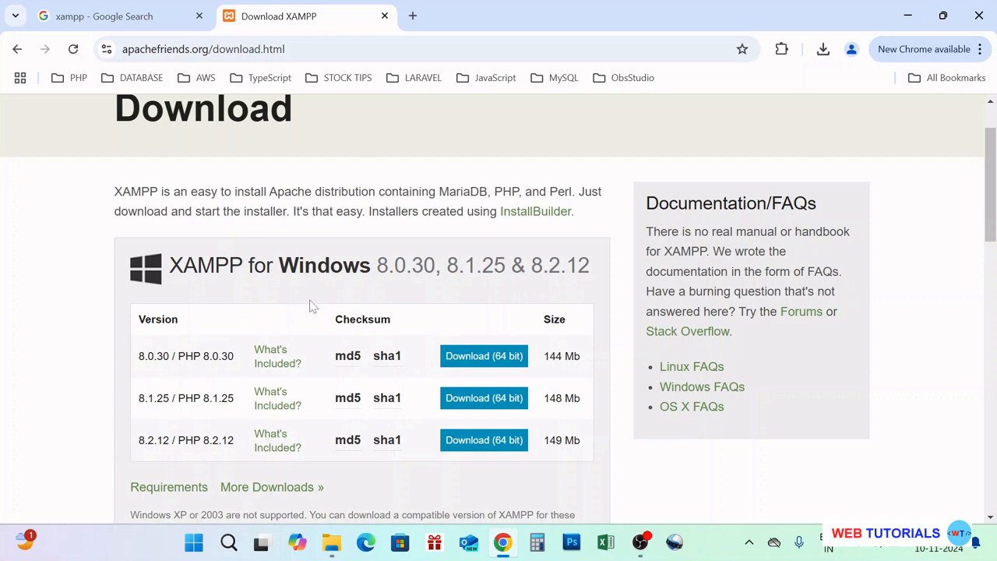
scroll(311, 299, down, 2)
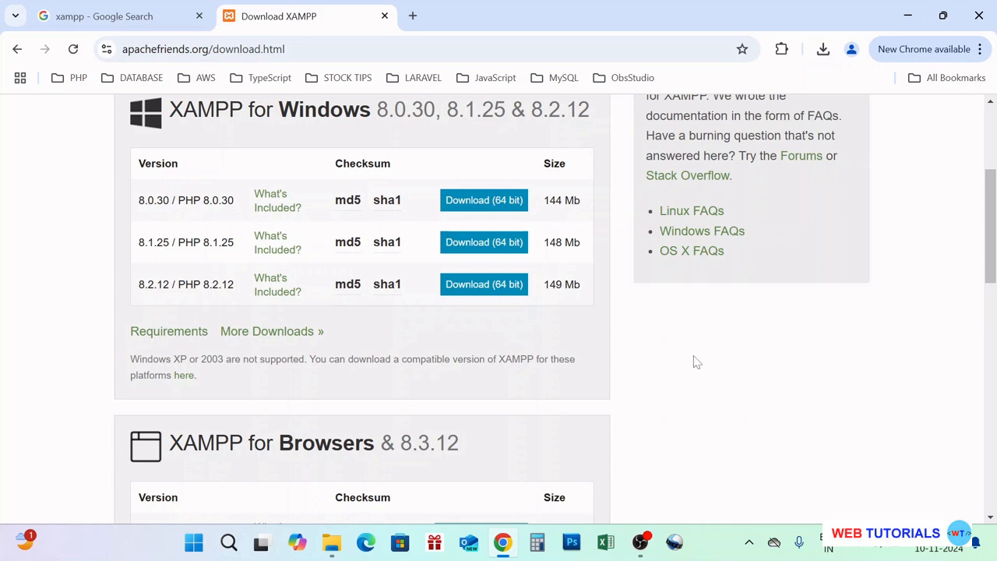
drag(137, 290, 160, 288)
click(464, 286)
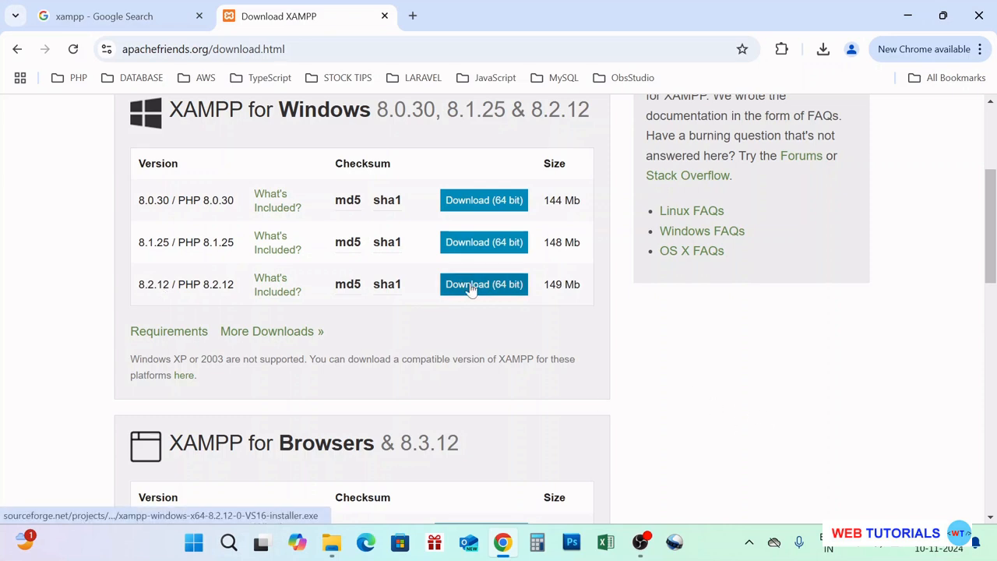
click(469, 286)
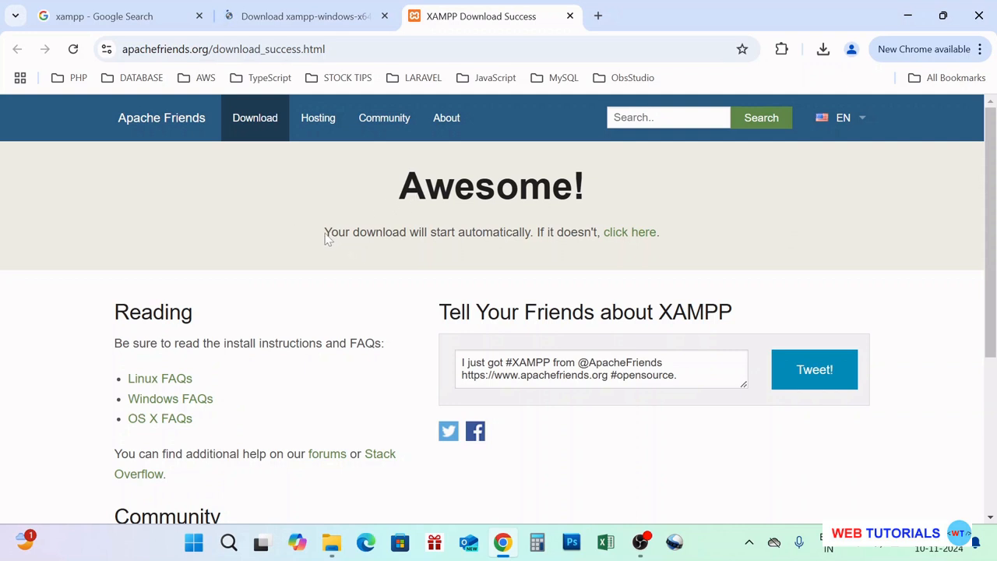
Follow the fallback download link to the SourceForge file list and open the XAMPP Windows folder
click(637, 235)
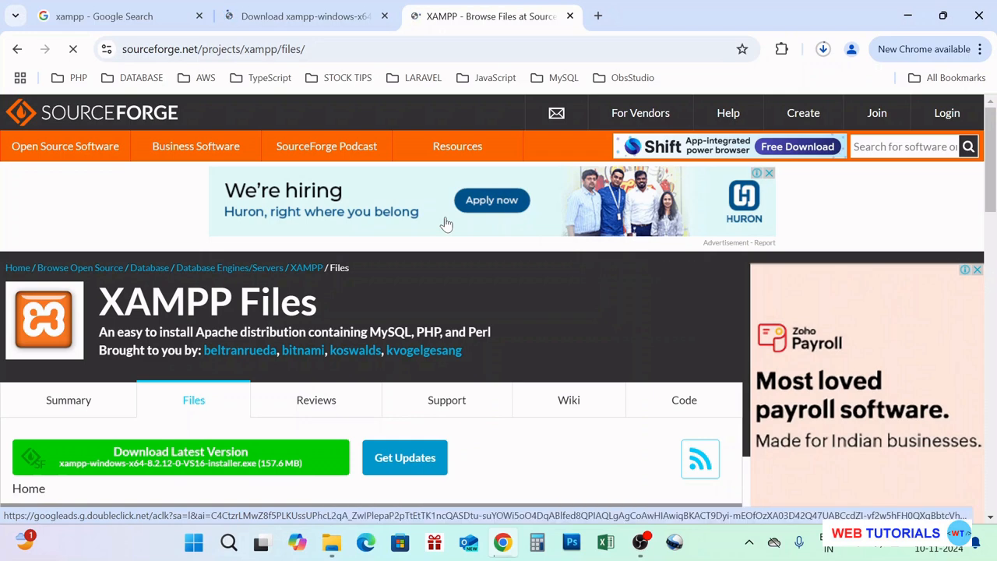
scroll(446, 225, down, 3)
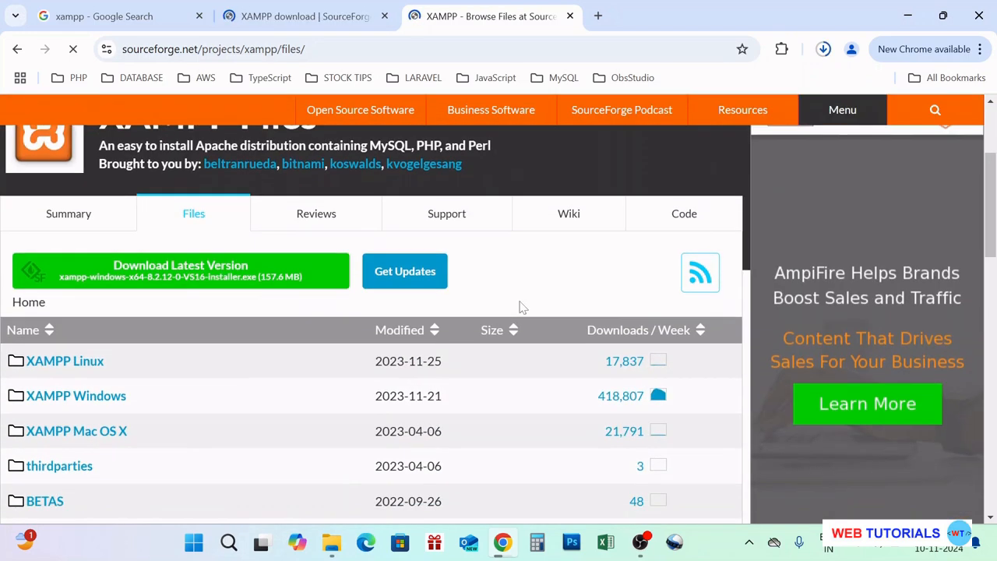
scroll(522, 308, down, 2)
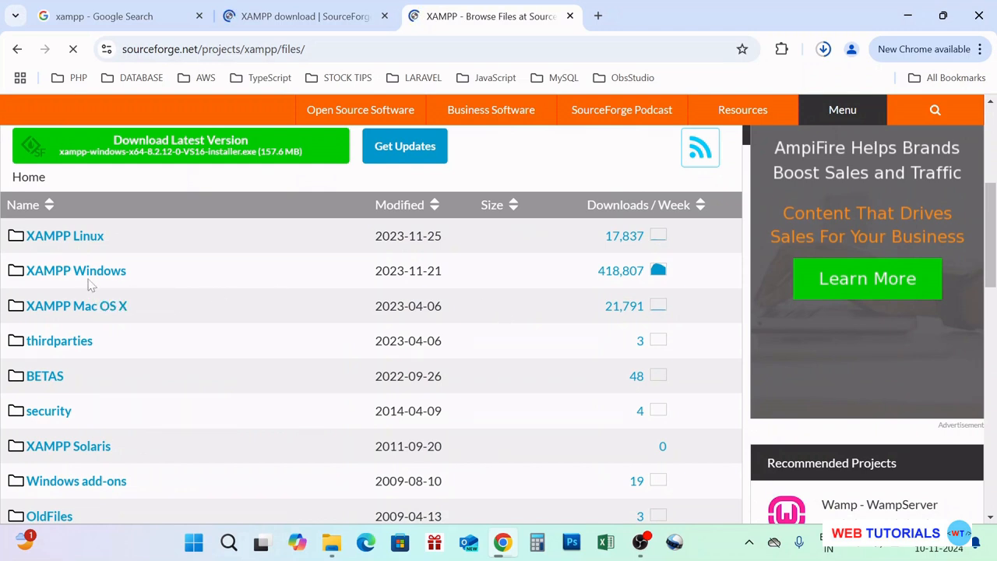
scroll(418, 308, down, 1)
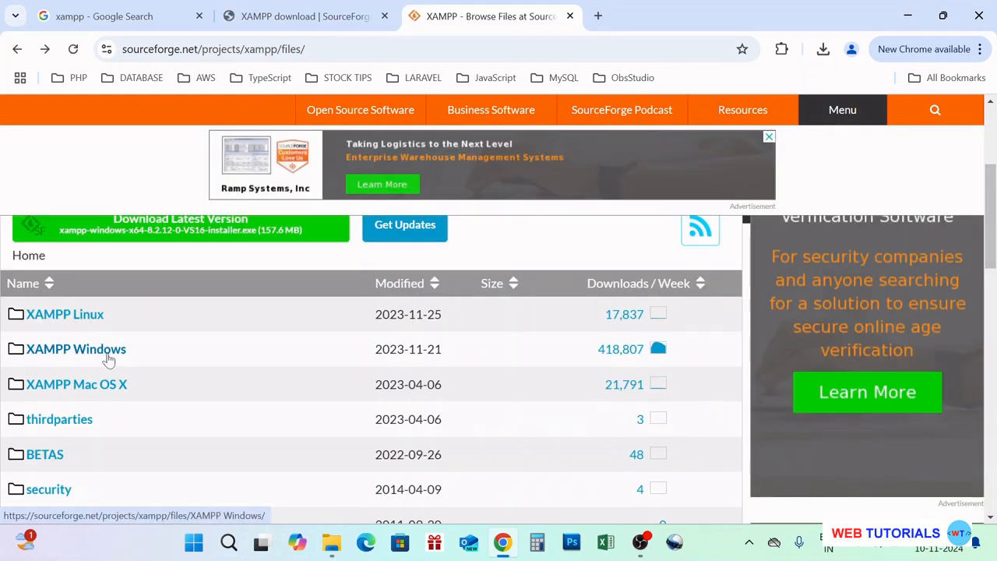
click(109, 357)
Open the 8.2.12 version folder and download xampp-windows-x64-8.2.12-0-VS16-installer.exe
scroll(323, 362, down, 4)
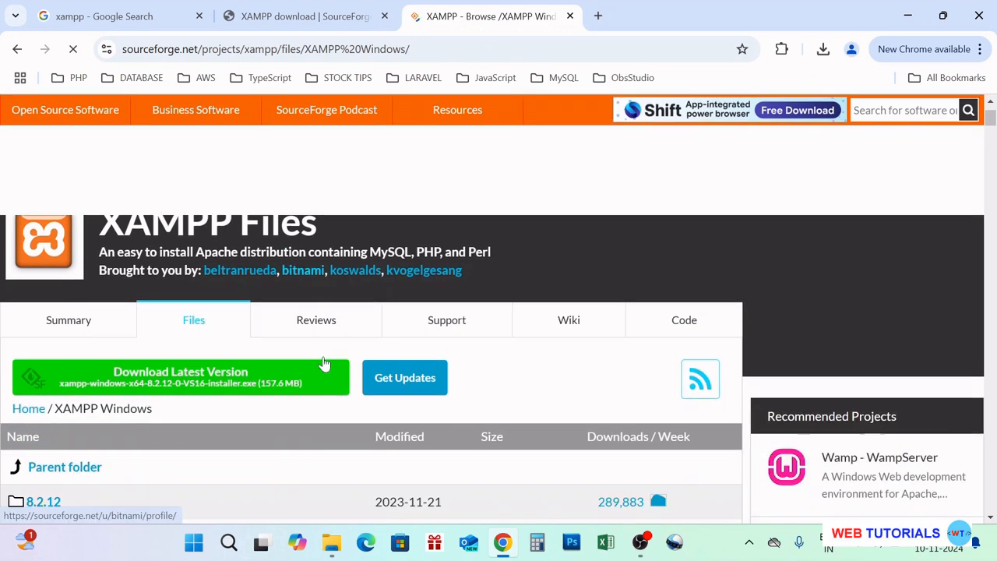
scroll(325, 363, down, 1)
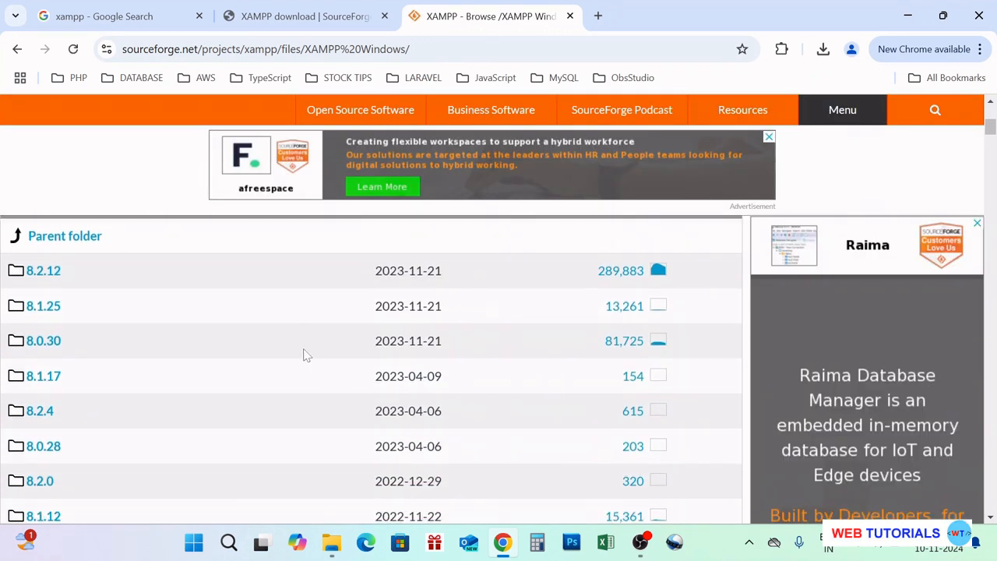
click(58, 278)
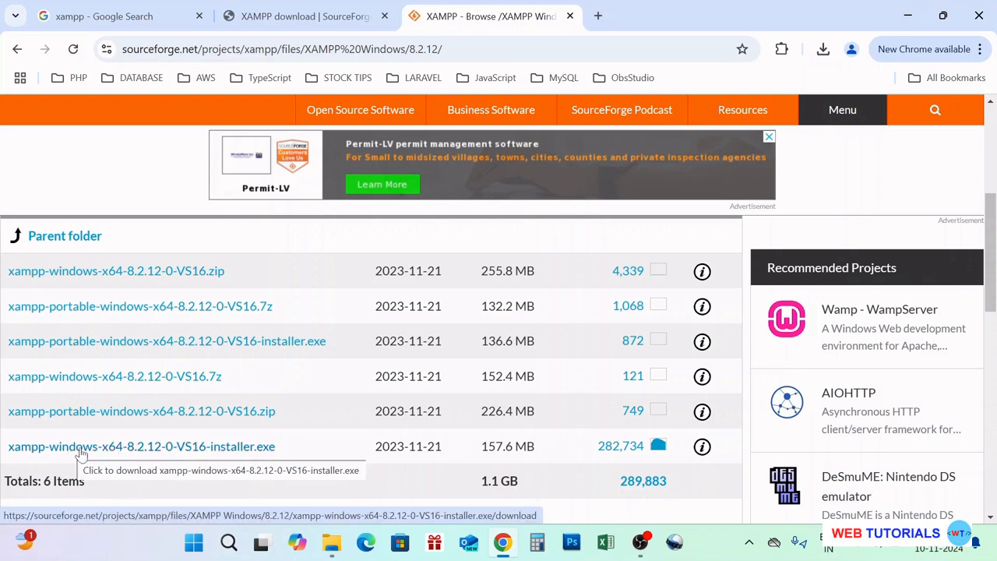
click(239, 447)
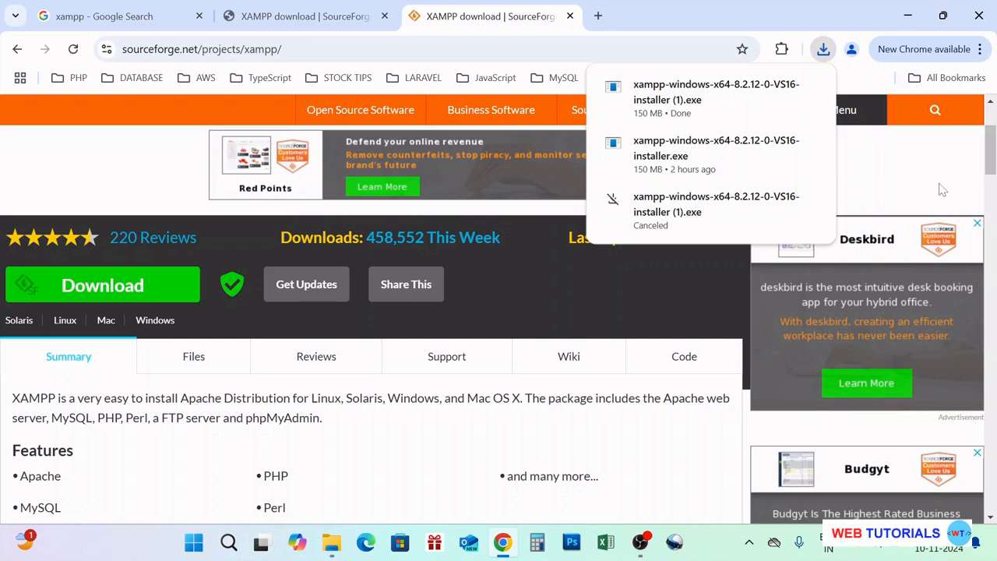
Show the download in its folder, run the XAMPP installer, and accept its antivirus and User Account Control notices
mouse_move(787, 98)
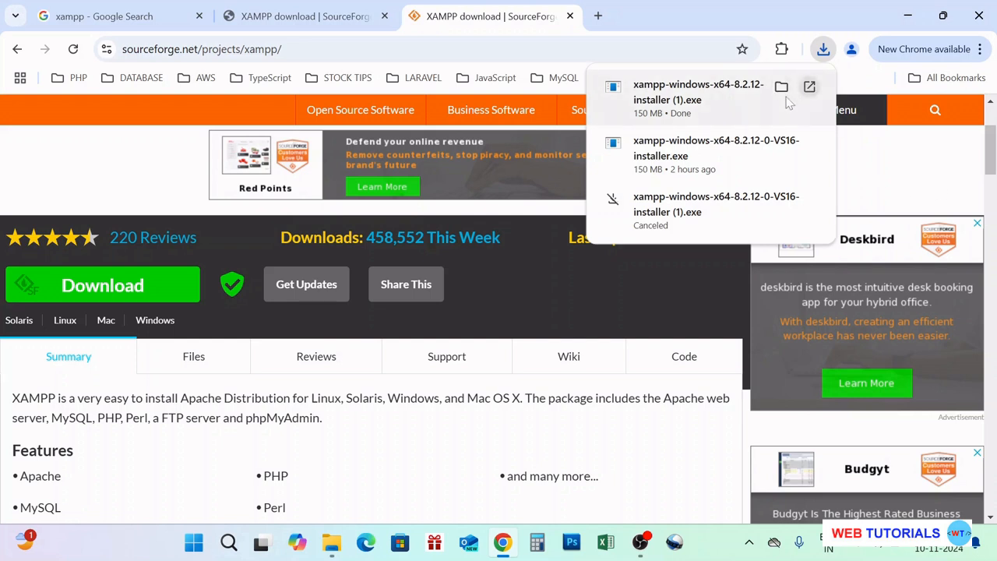
click(781, 87)
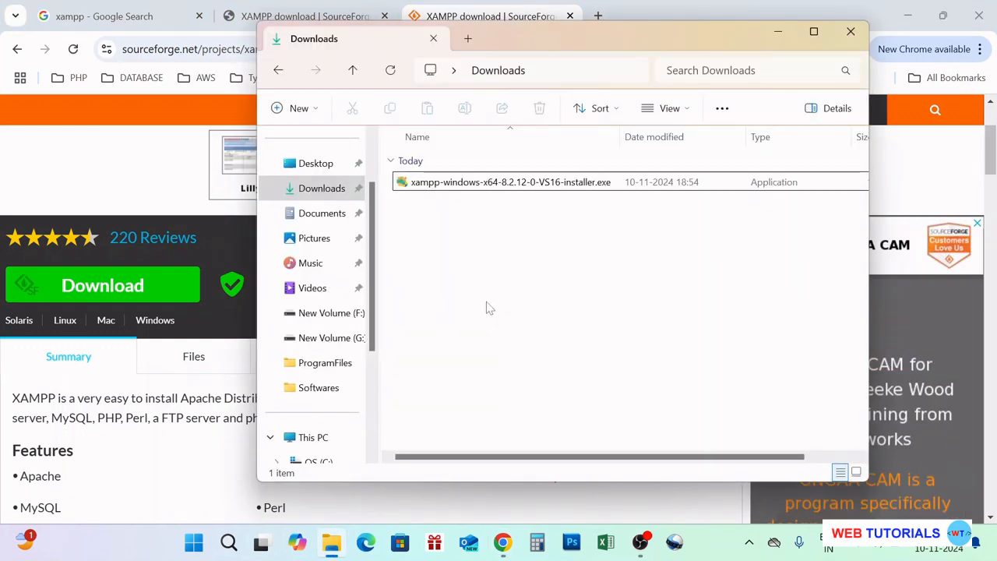
double_click(516, 185)
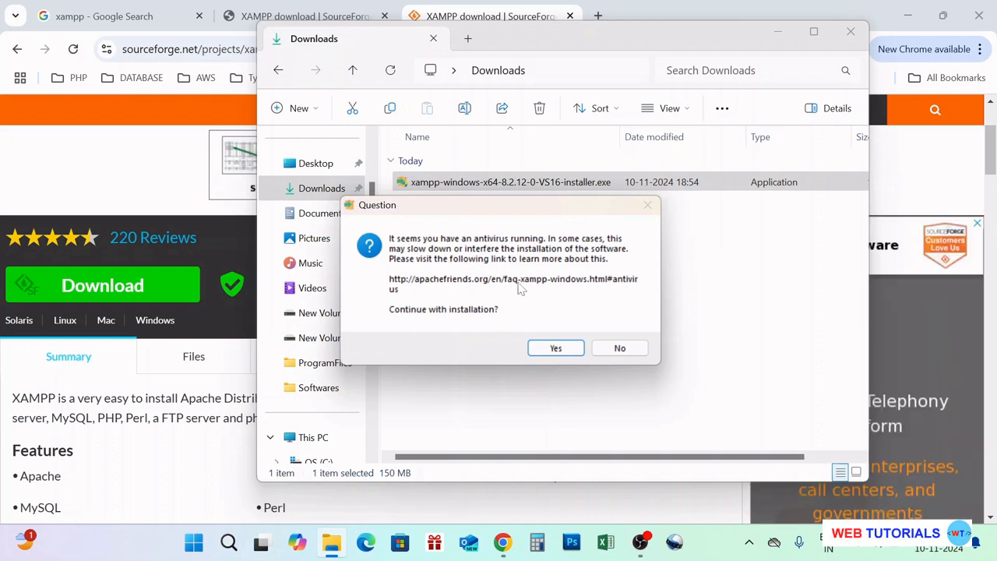
click(570, 347)
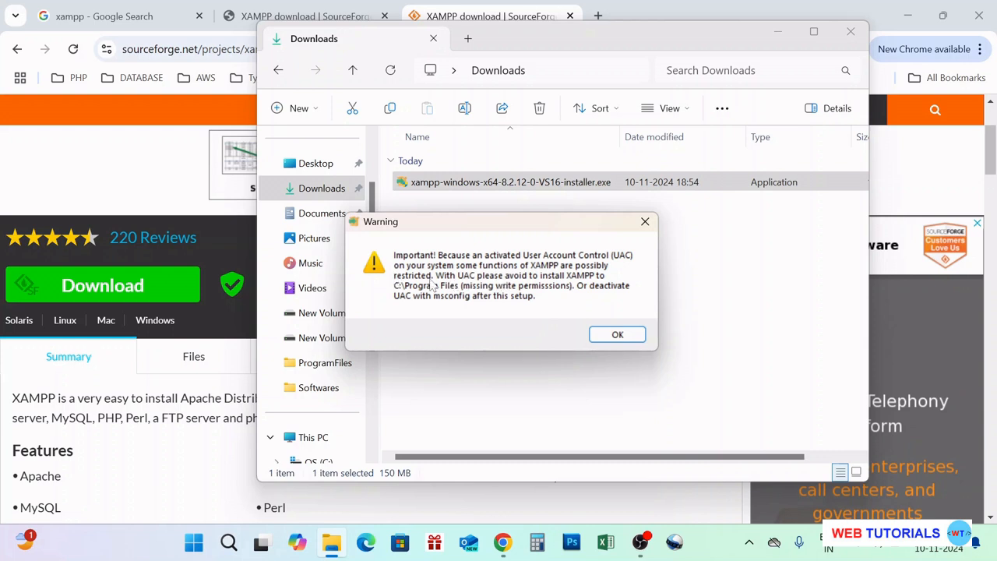
click(617, 335)
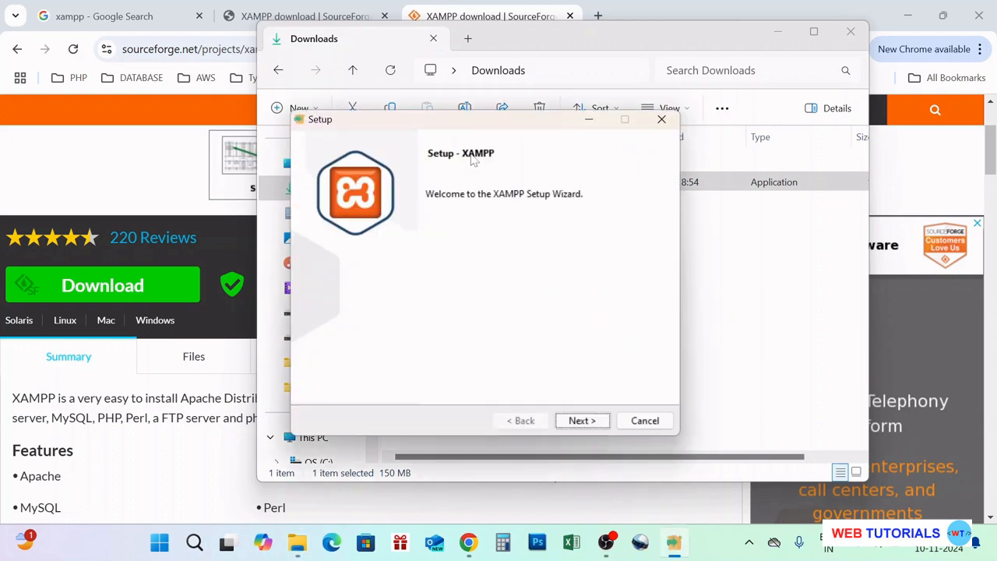
Configure the XAMPP setup with all components selected, the installation folder C:\xampp and the language English
click(586, 422)
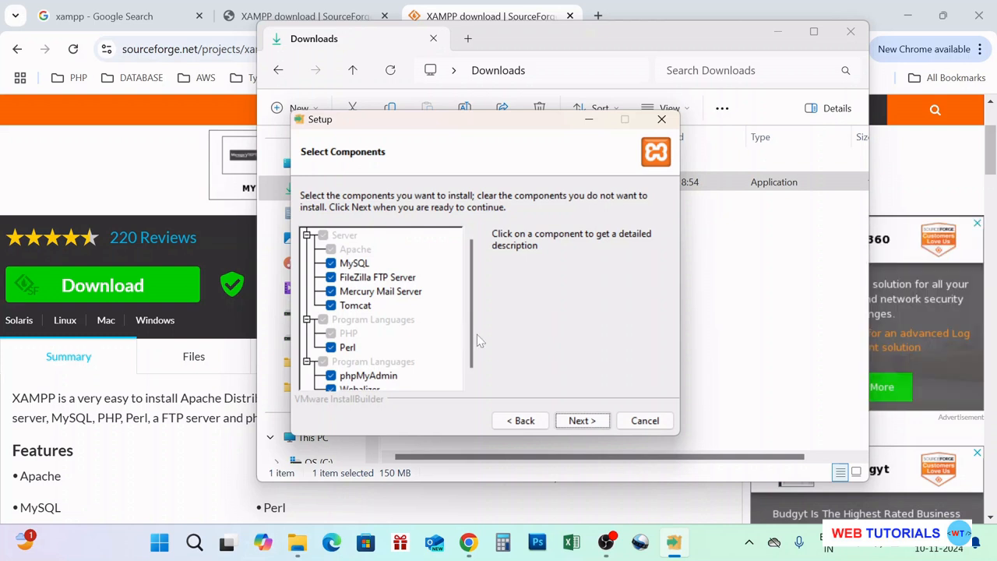
drag(472, 343, 473, 371)
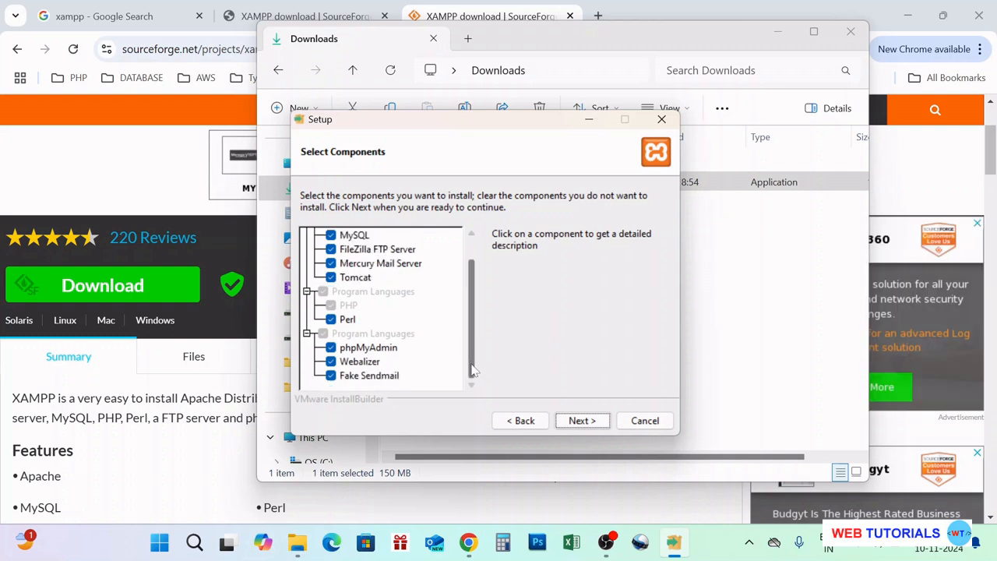
click(582, 421)
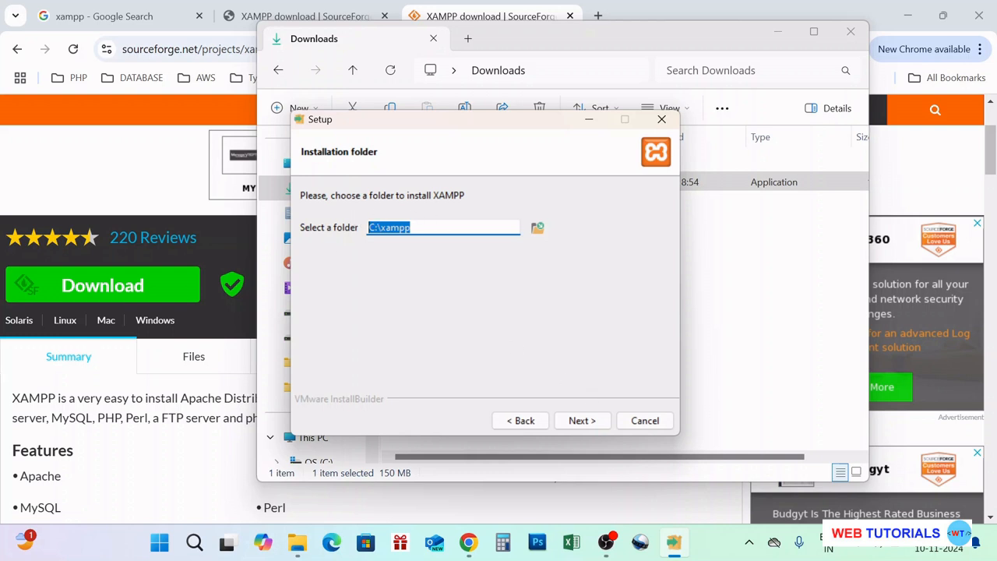
click(592, 422)
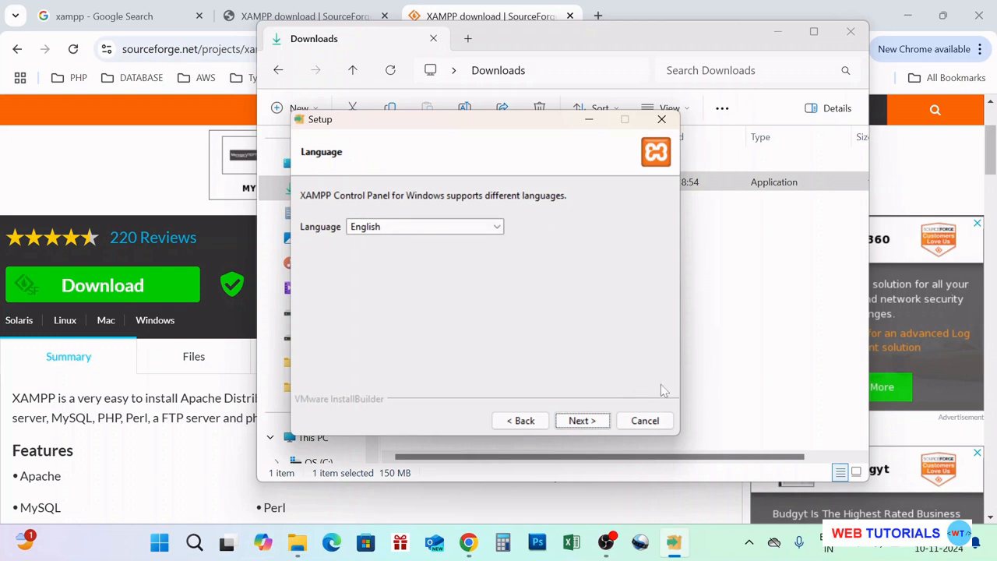
click(581, 425)
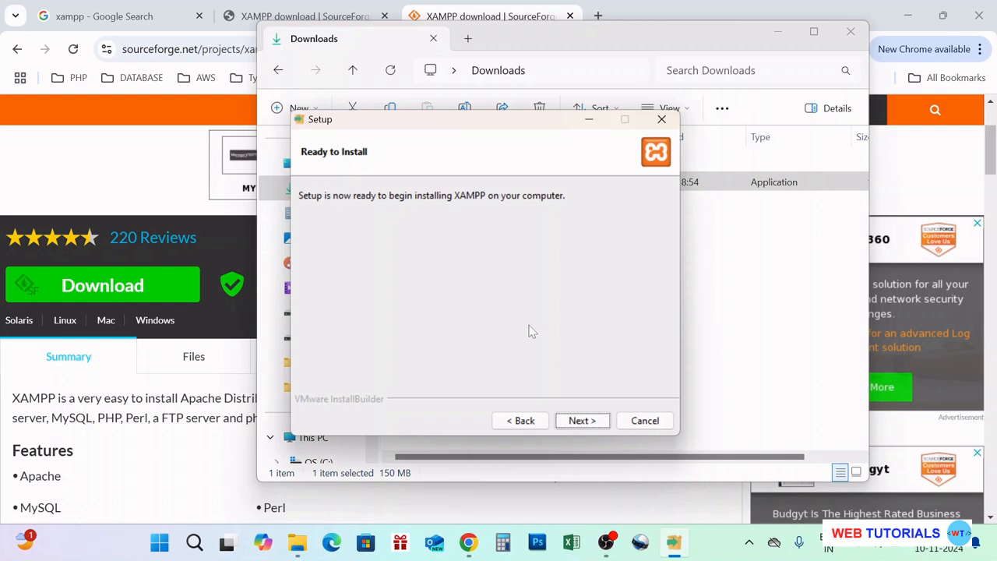
Install XAMPP, allow Apache HTTP Server network access, and finish the setup with the Control Panel set to start
click(585, 423)
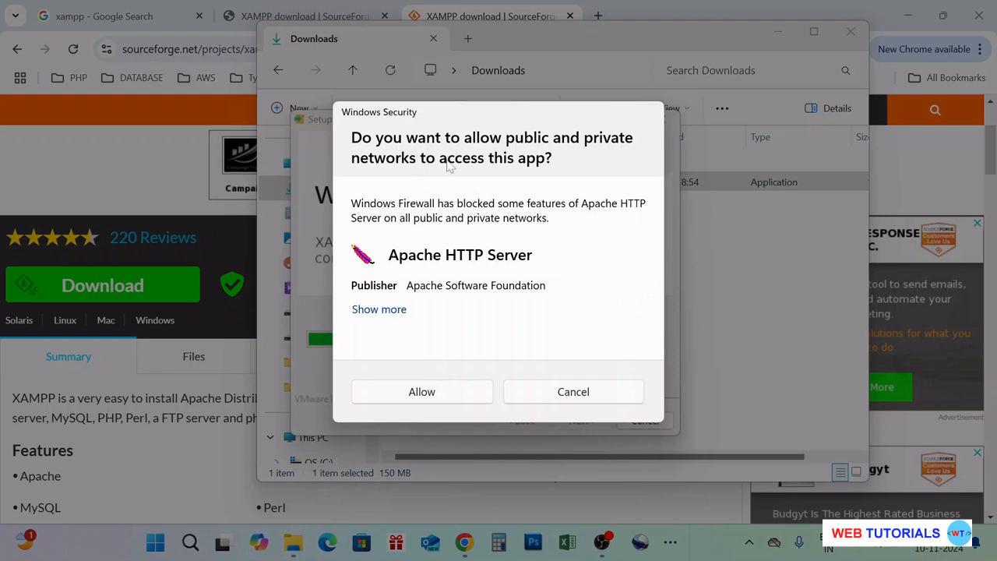
click(438, 395)
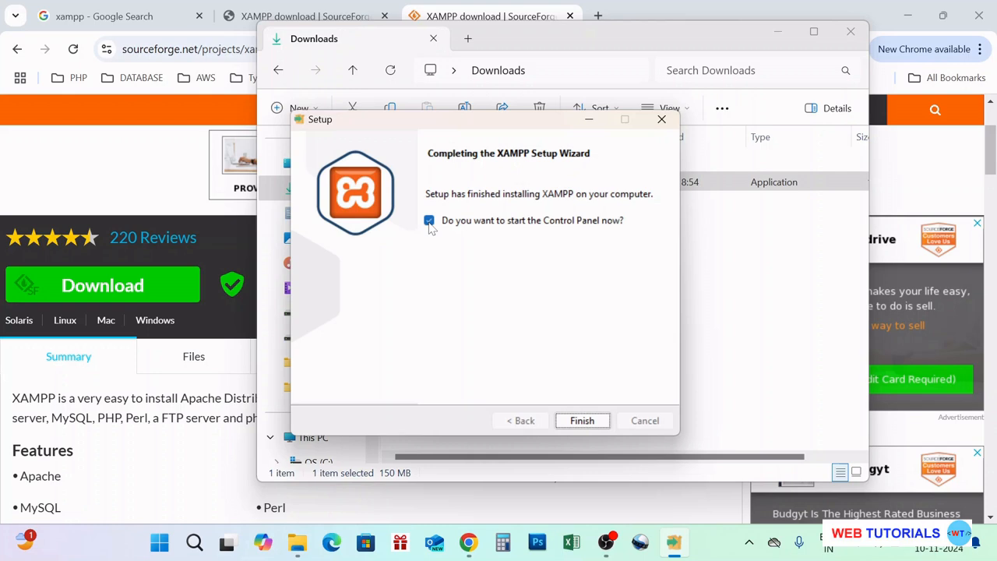
click(582, 421)
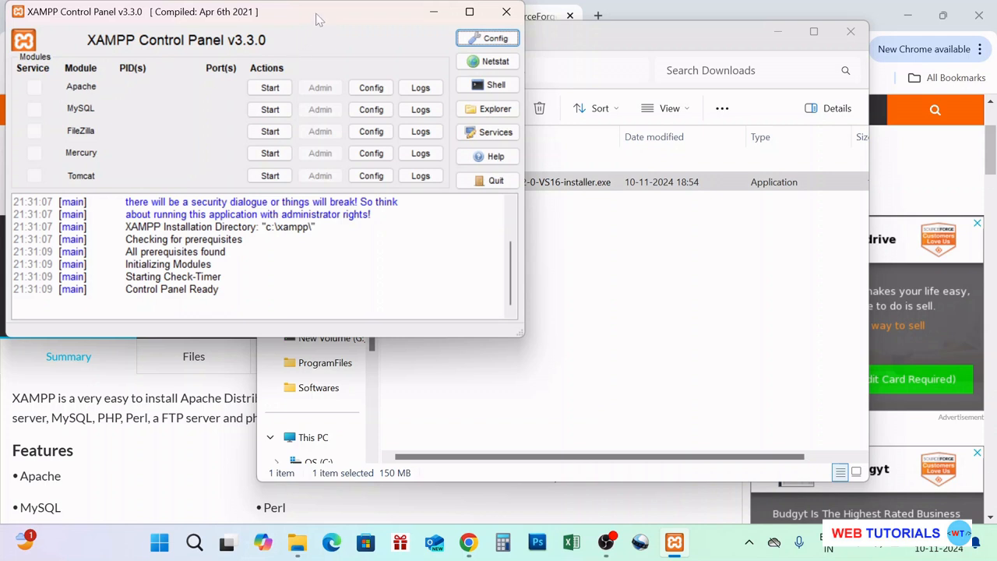
Close the XAMPP Control Panel and relaunch it through Windows search
drag(316, 14, 372, 56)
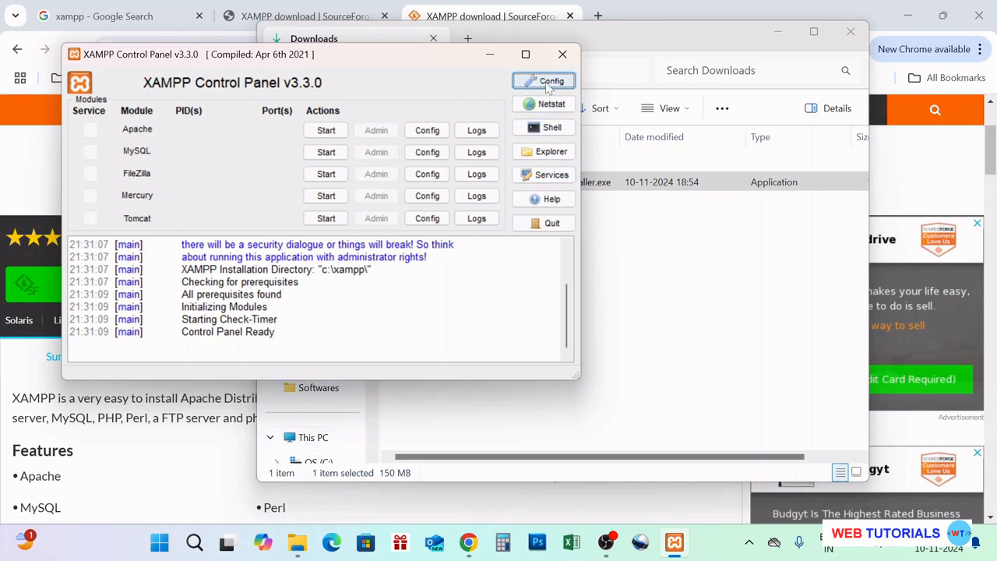
click(562, 54)
click(227, 544)
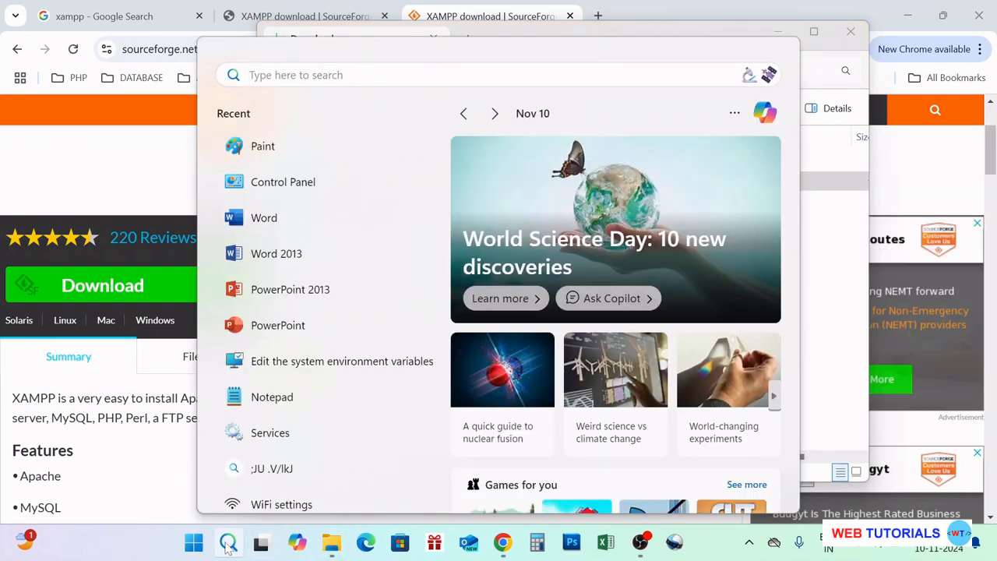
text(x)
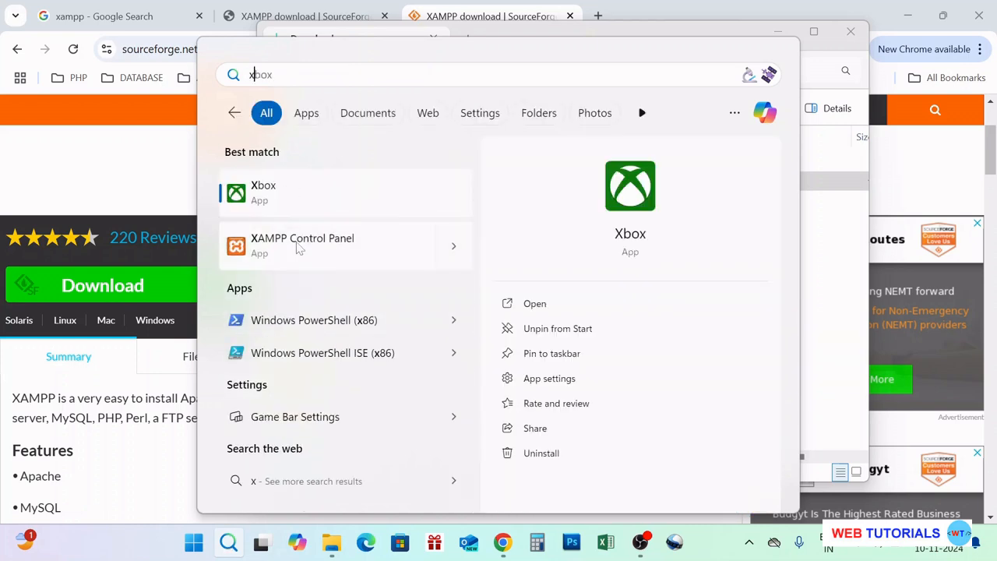
key(Escape)
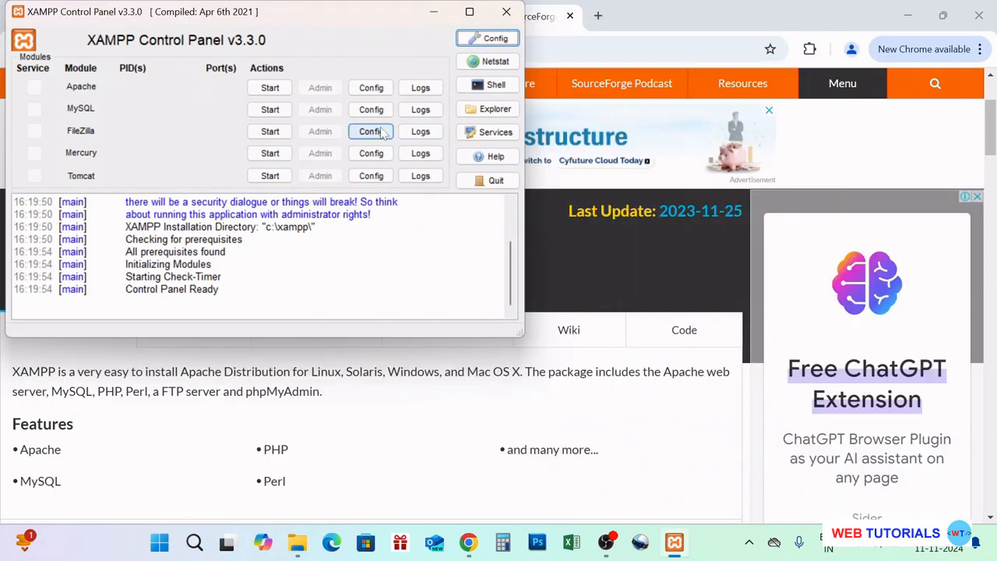
Start the Apache and MySQL modules and view the list of available Apache logs
click(270, 88)
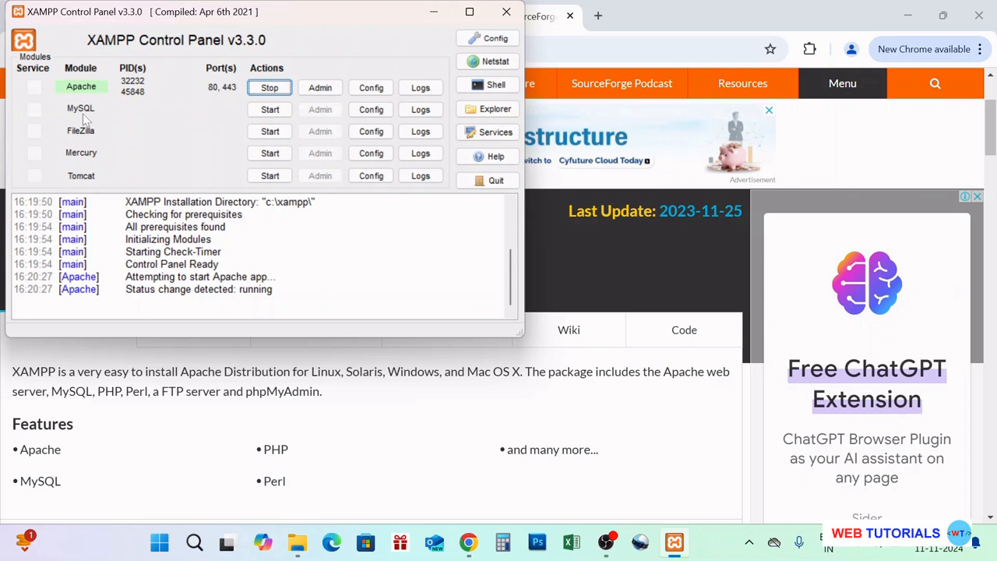
click(270, 110)
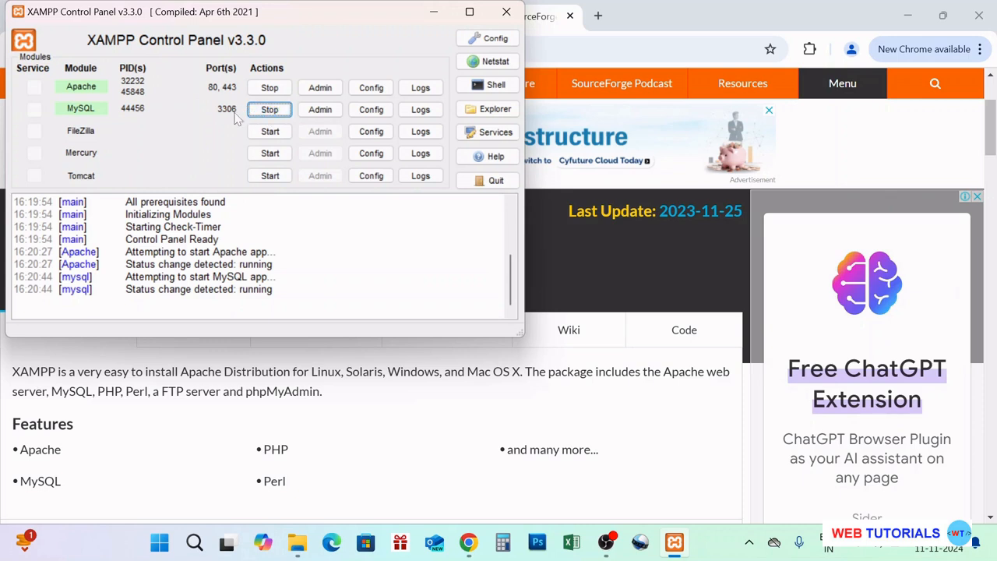
click(420, 88)
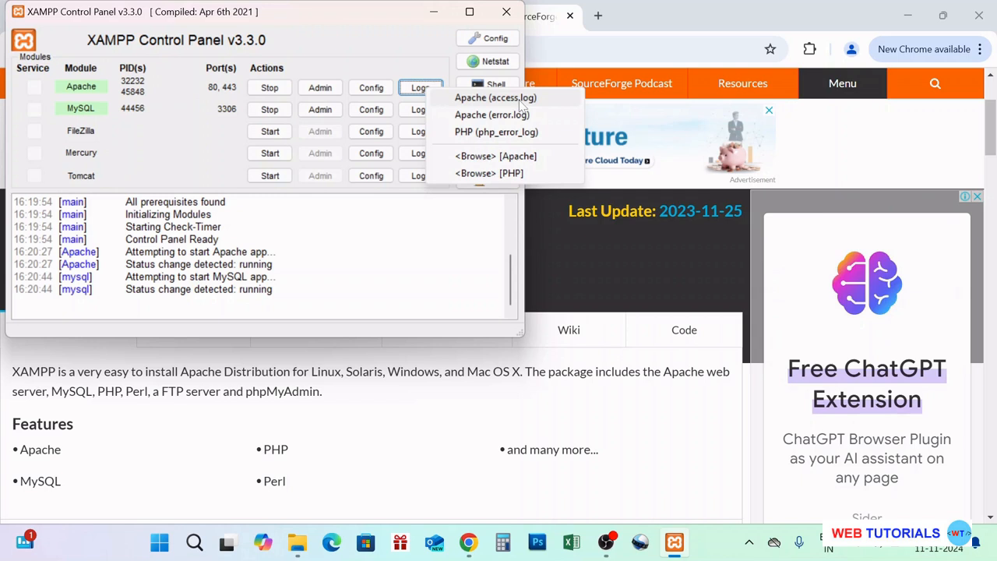
click(425, 43)
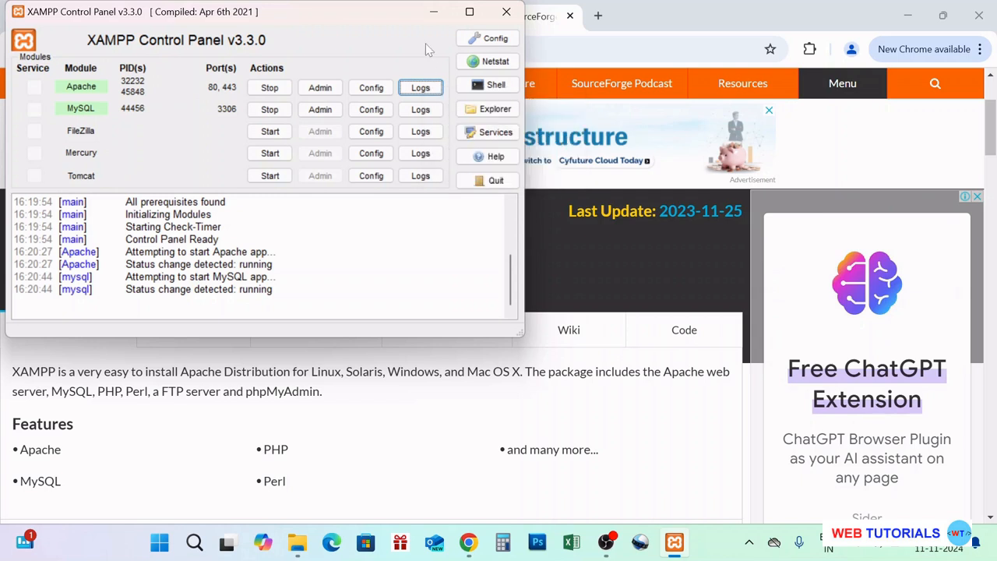
Open Apache's httpd.conf configuration file and locate the "Listen 80" line
click(371, 88)
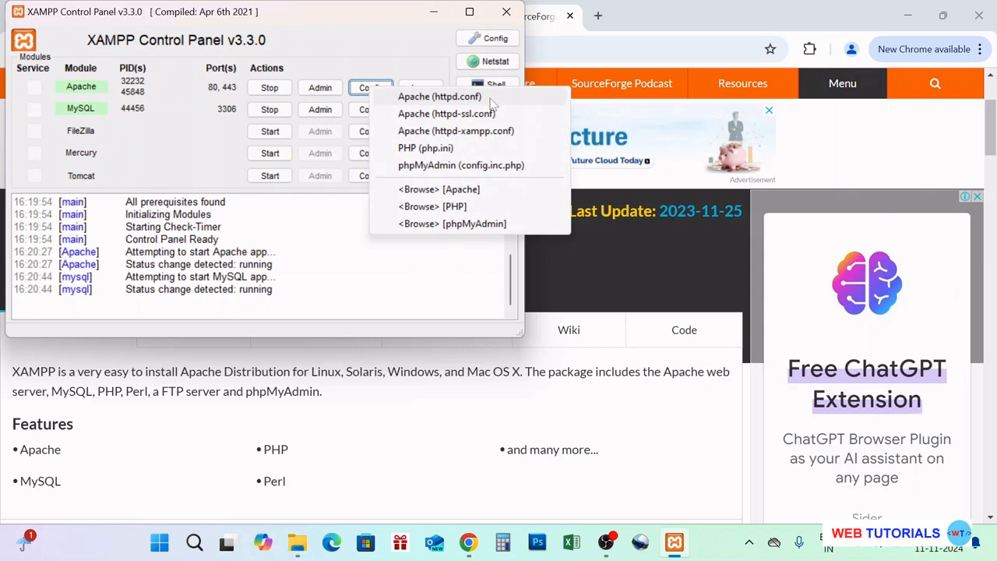
click(463, 99)
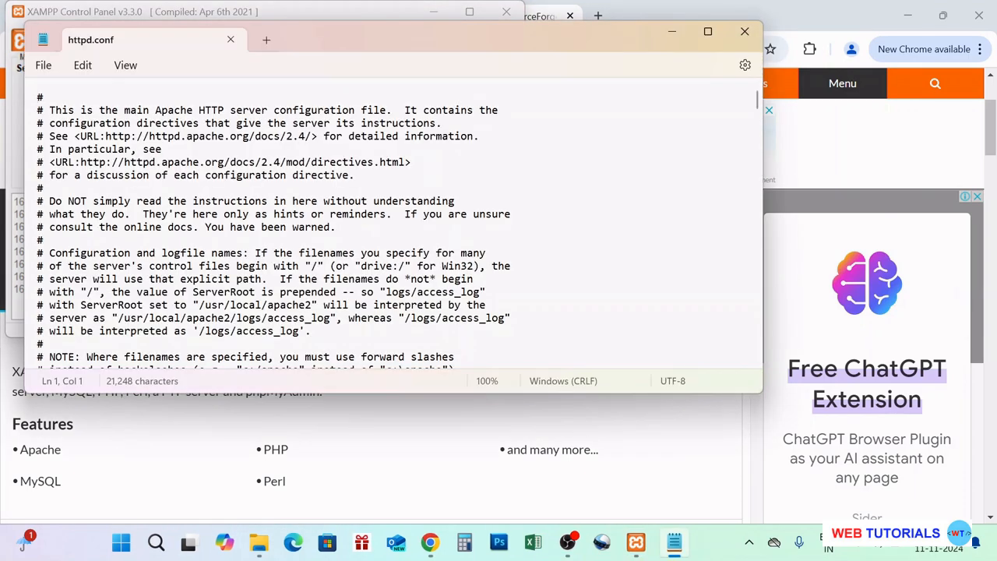
scroll(483, 191, down, 11)
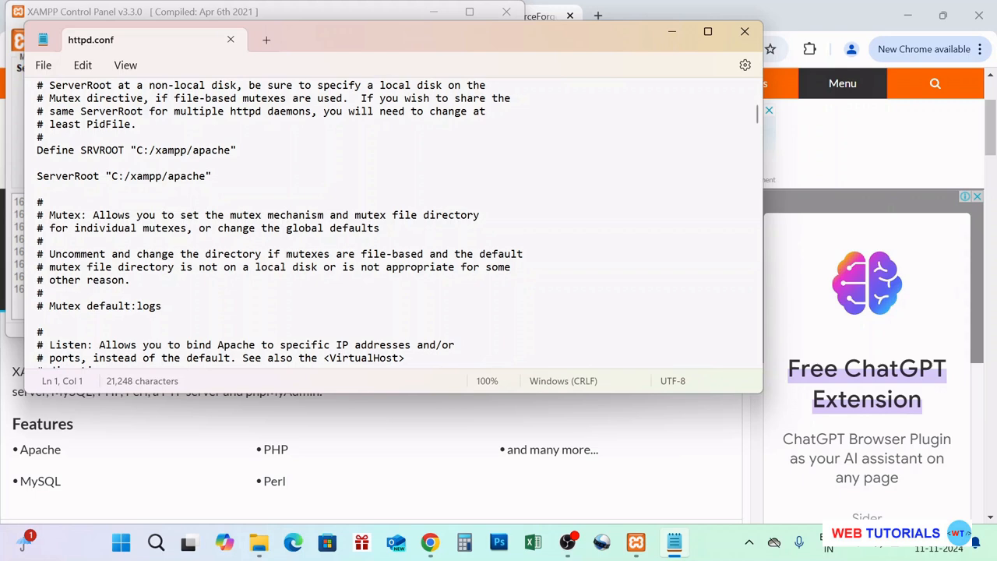
scroll(454, 231, down, 5)
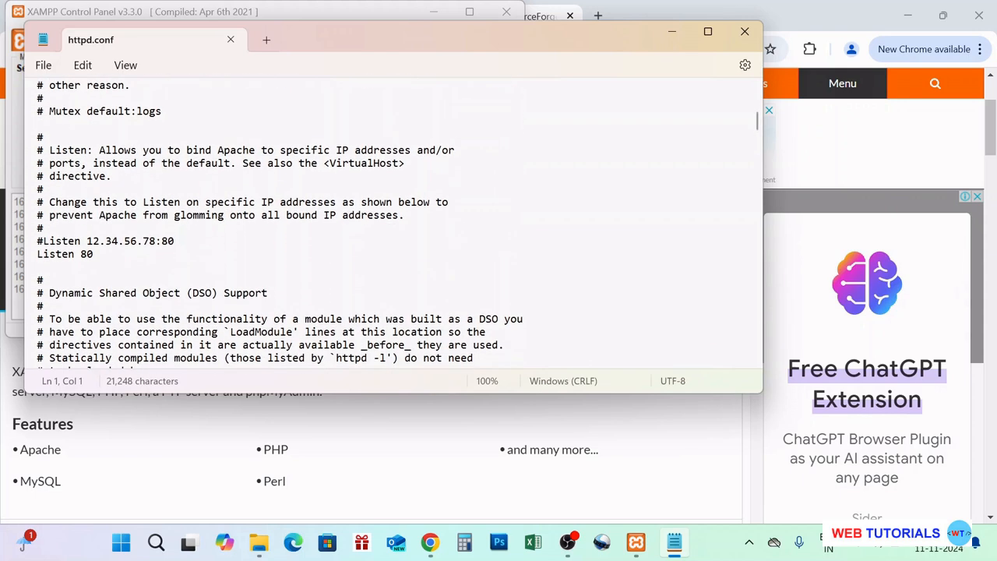
drag(36, 254, 92, 254)
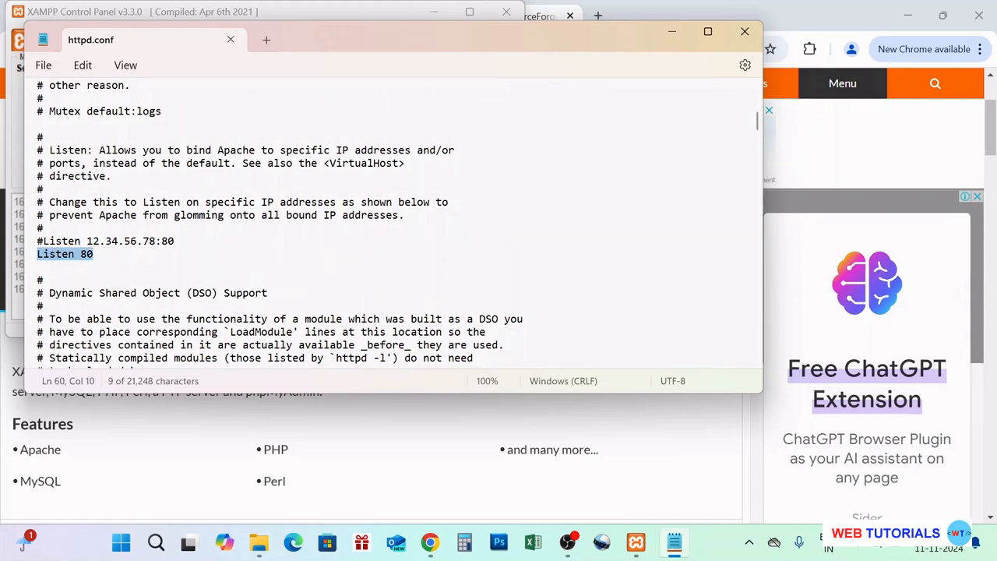
click(37, 266)
click(81, 253)
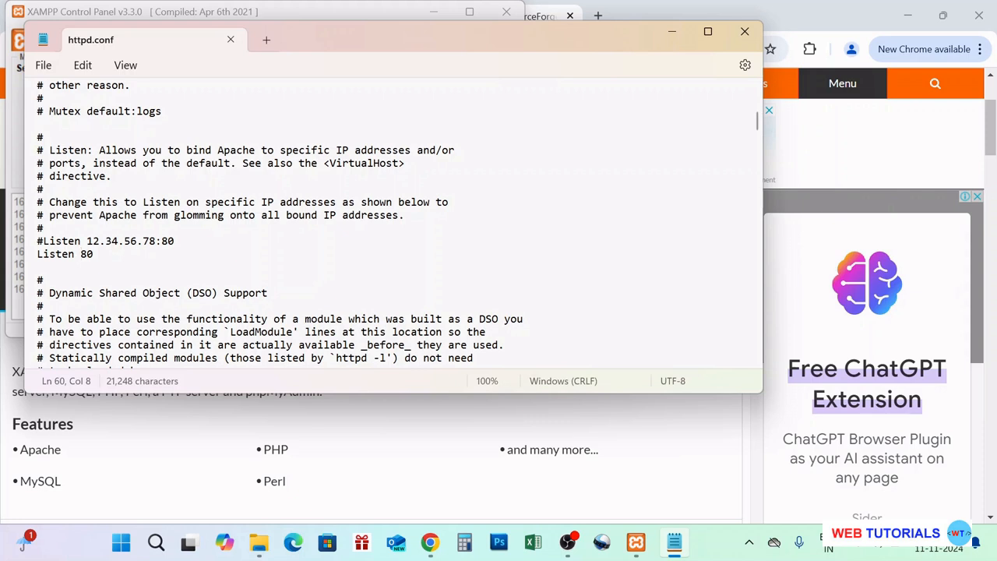
Try port 8080 on the Listen line of httpd.conf, revert the edit and close the file
click(94, 254)
text(80)
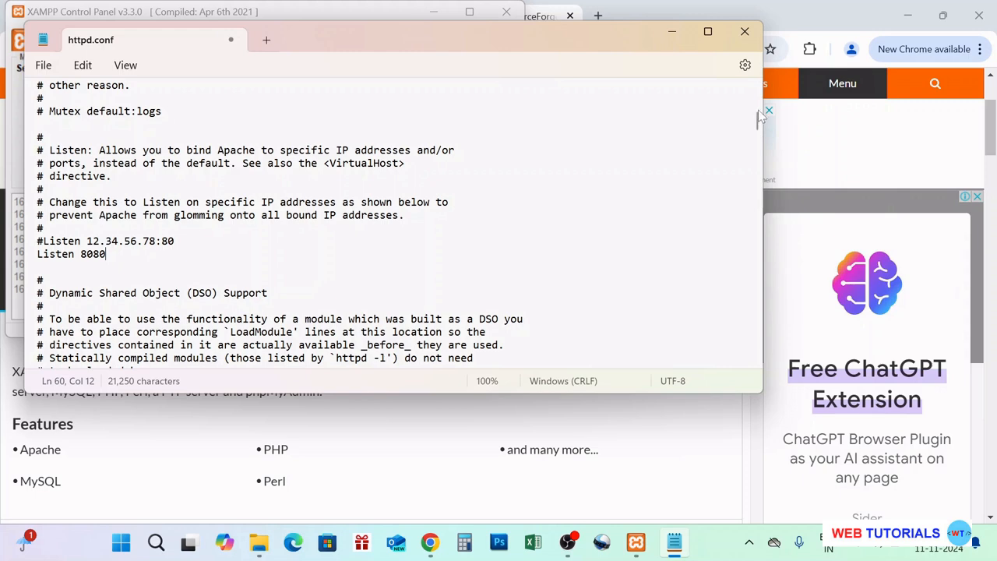
key(BackSpace)
key(BackSpace)
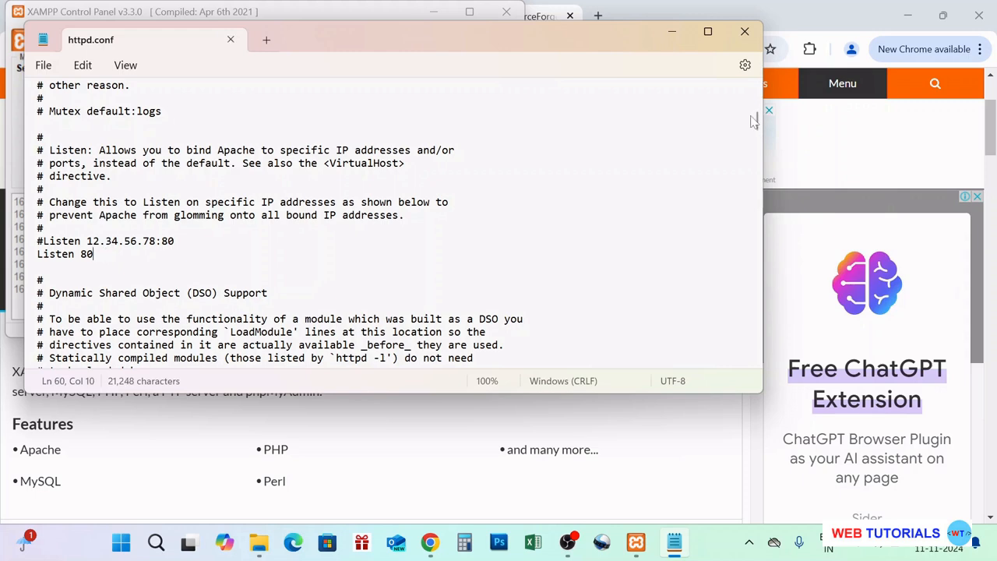
click(744, 37)
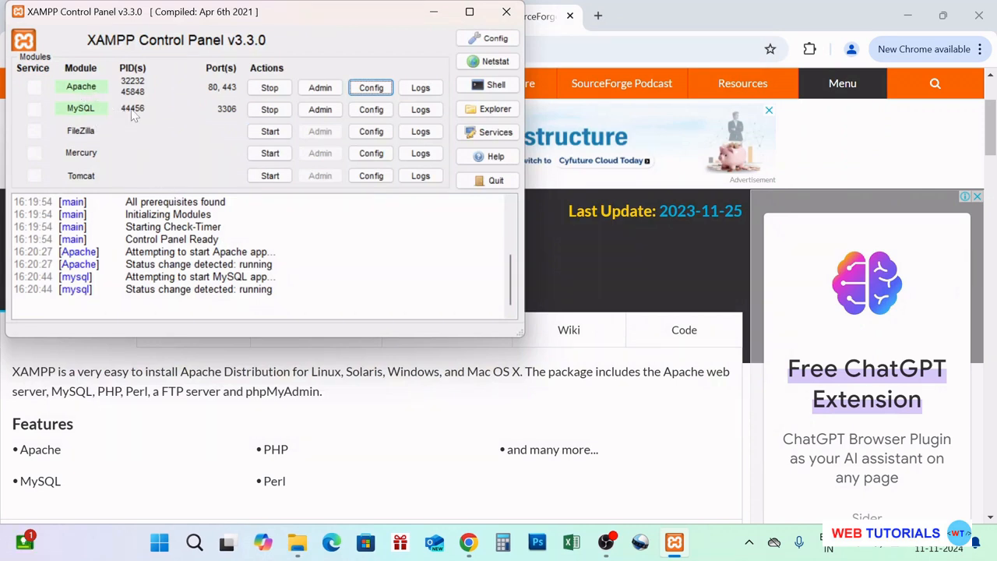
Switch to Chrome and open 127.0.0.1 in a new tab to check the local web server
click(603, 23)
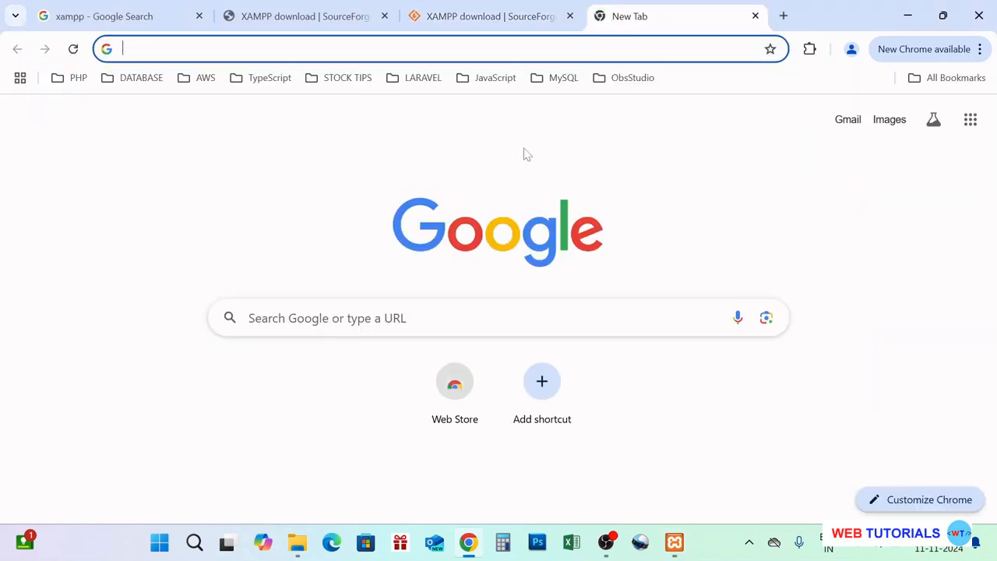
text(127)
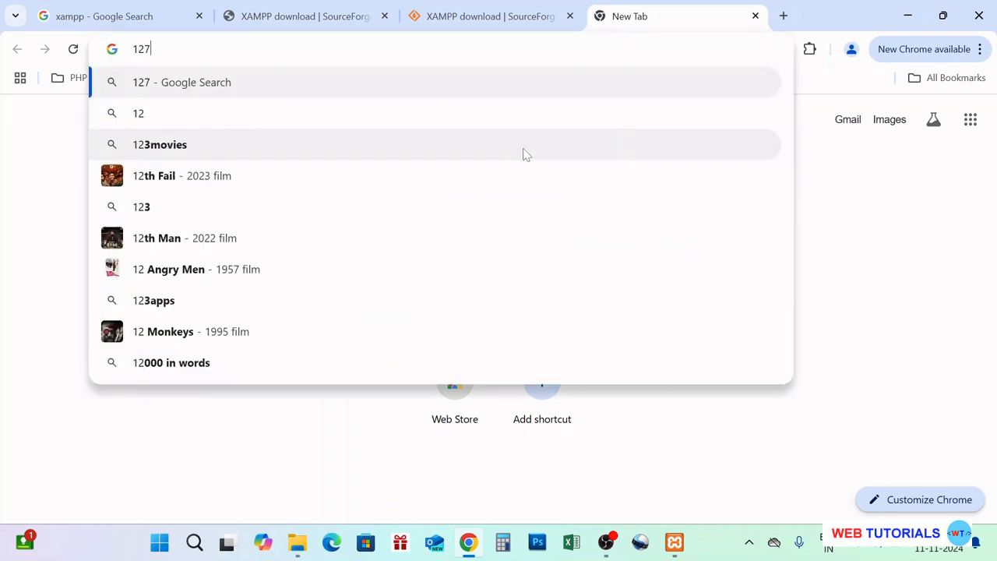
text(.0.0.1)
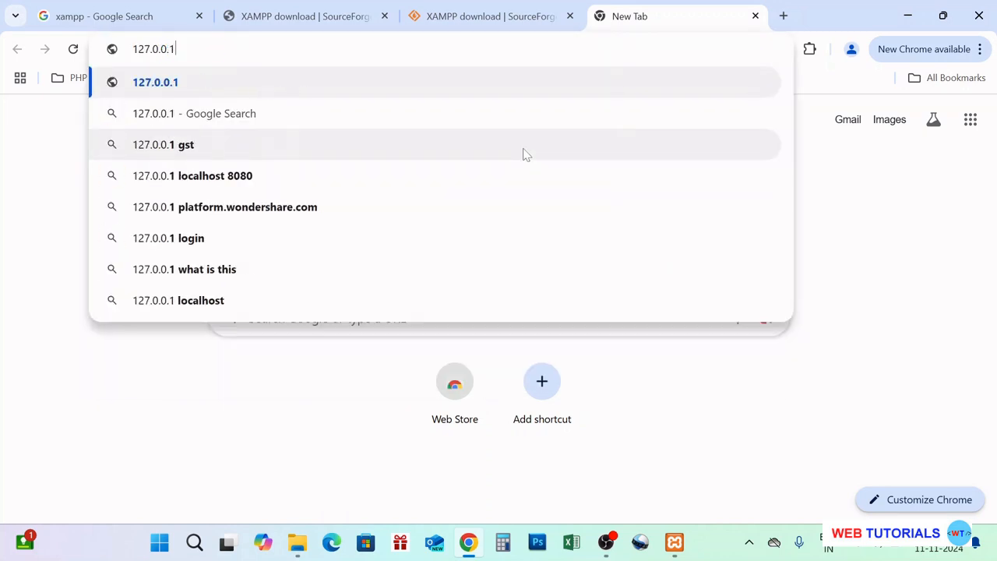
key(Return)
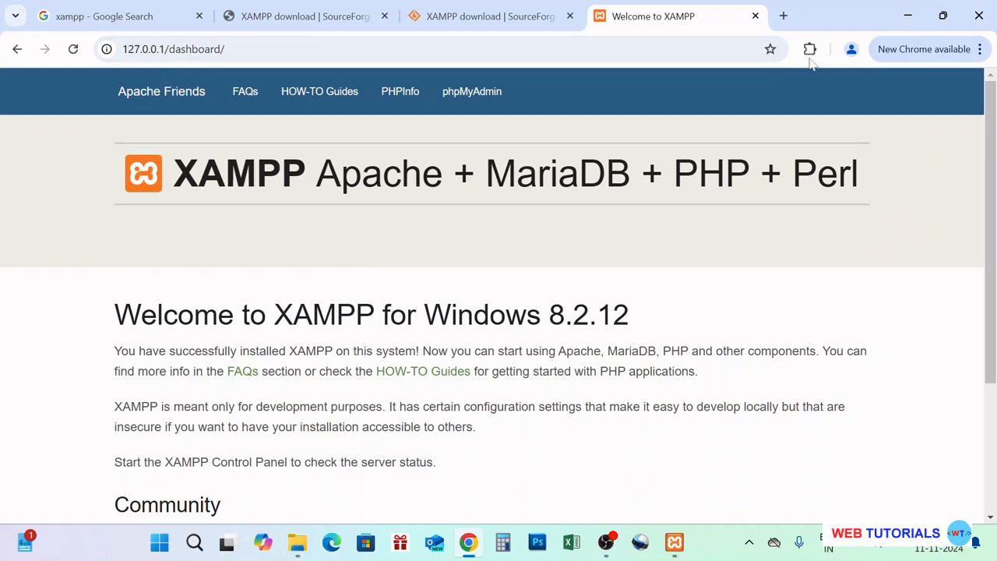
Open localhost in another new browser tab
click(783, 16)
text(l)
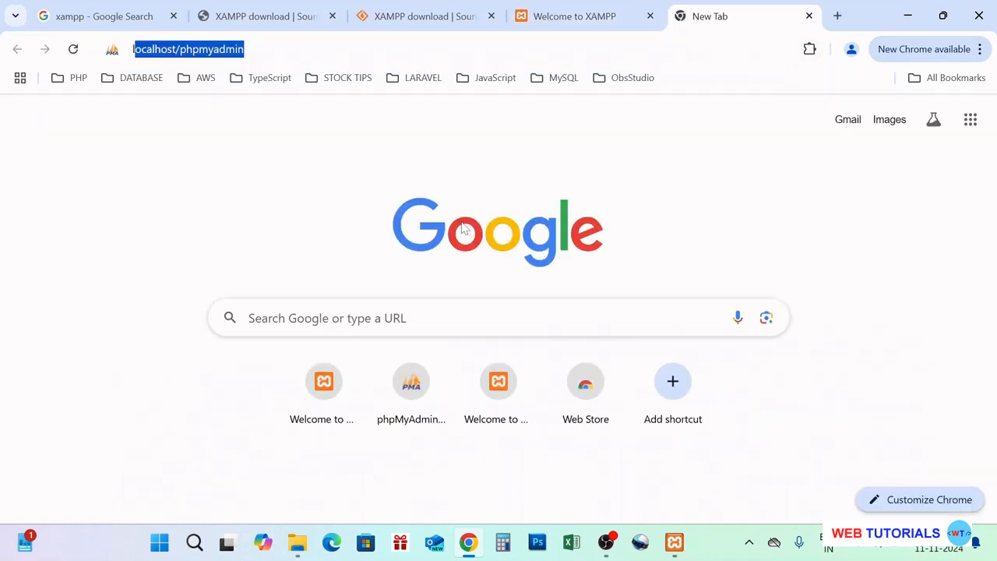
text(ocalho)
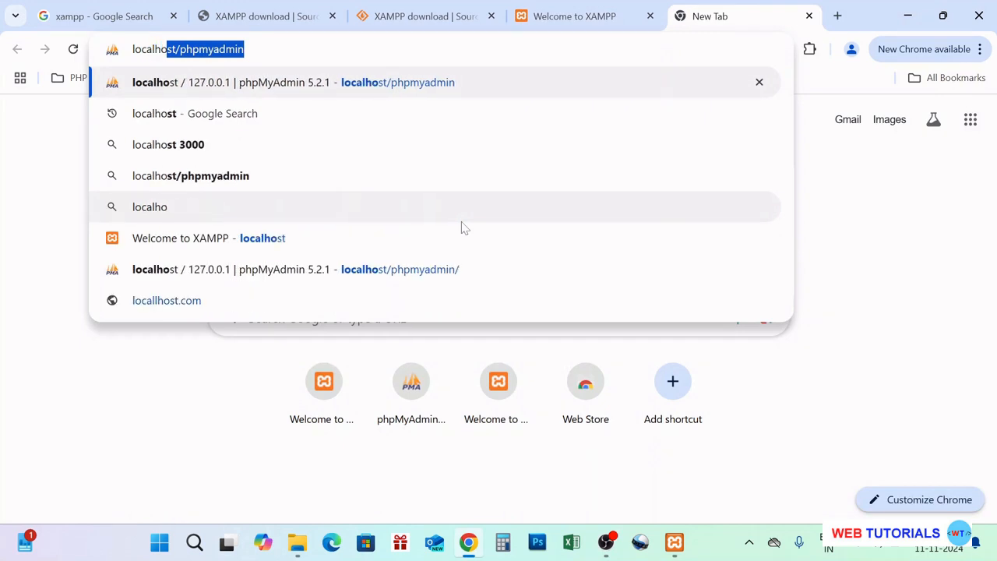
text(st)
key(Return)
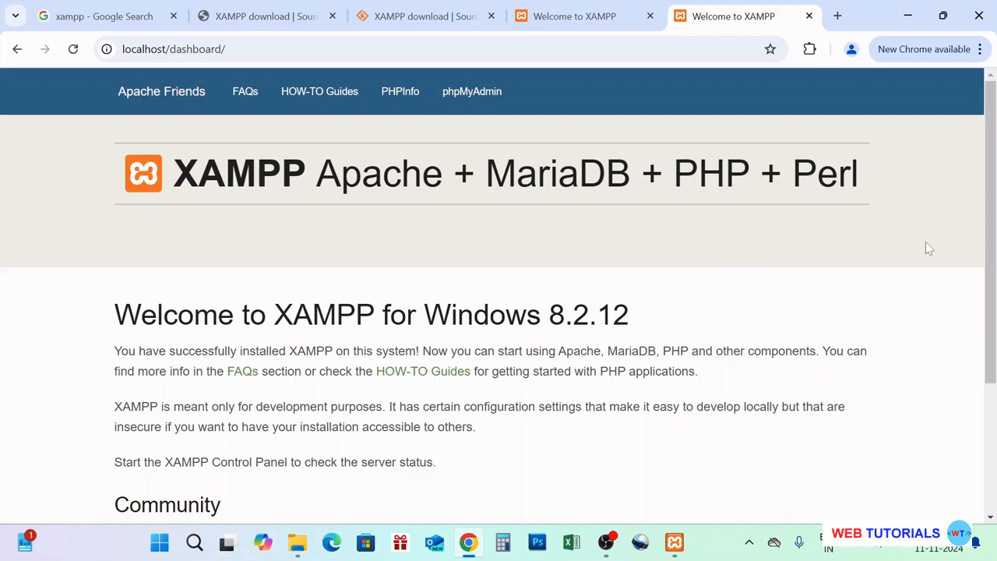
Open phpMyAdmin from the XAMPP dashboard and create a database named test_databas with the utf8mb4_general_ci collation
click(473, 93)
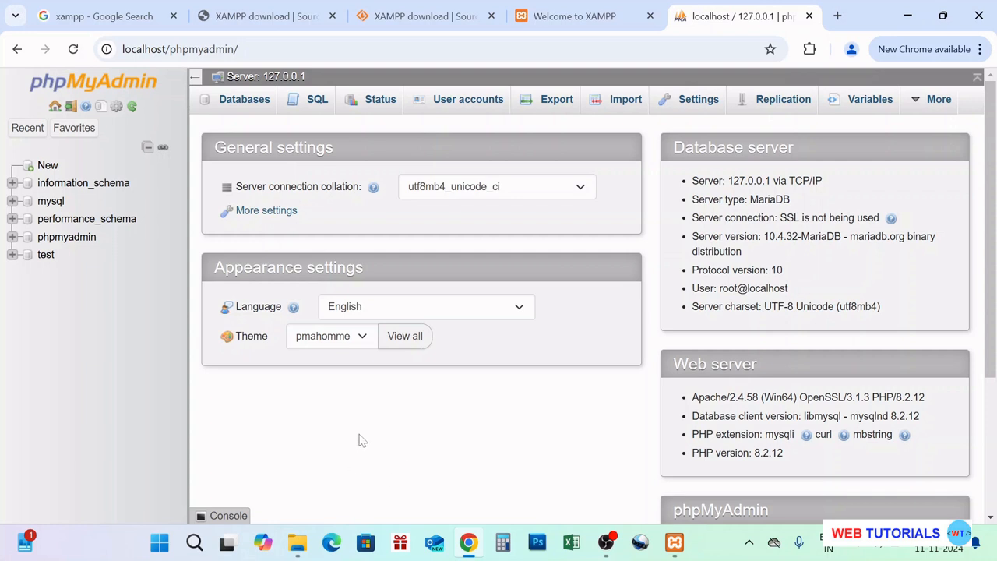
click(246, 102)
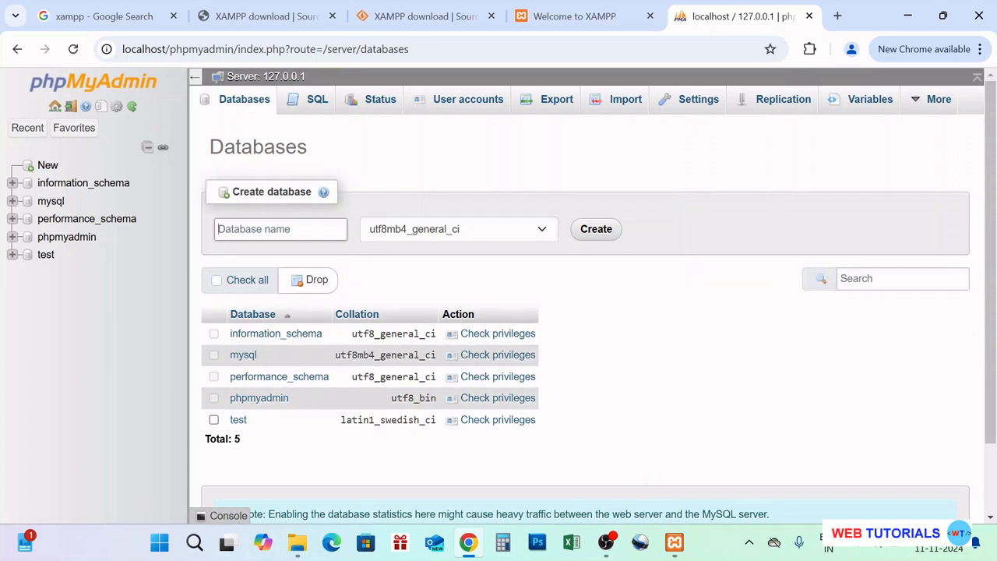
text(test_databas)
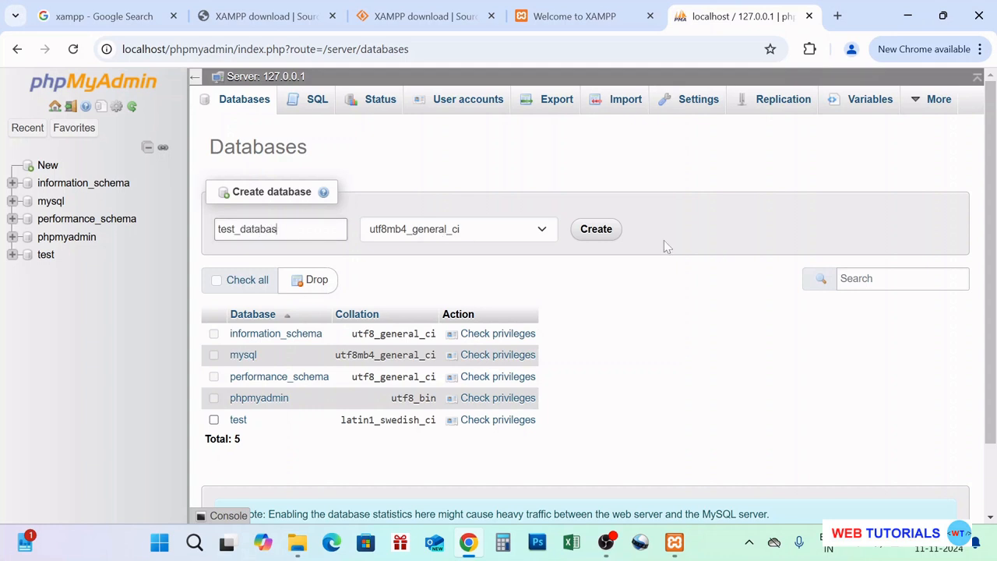
click(609, 236)
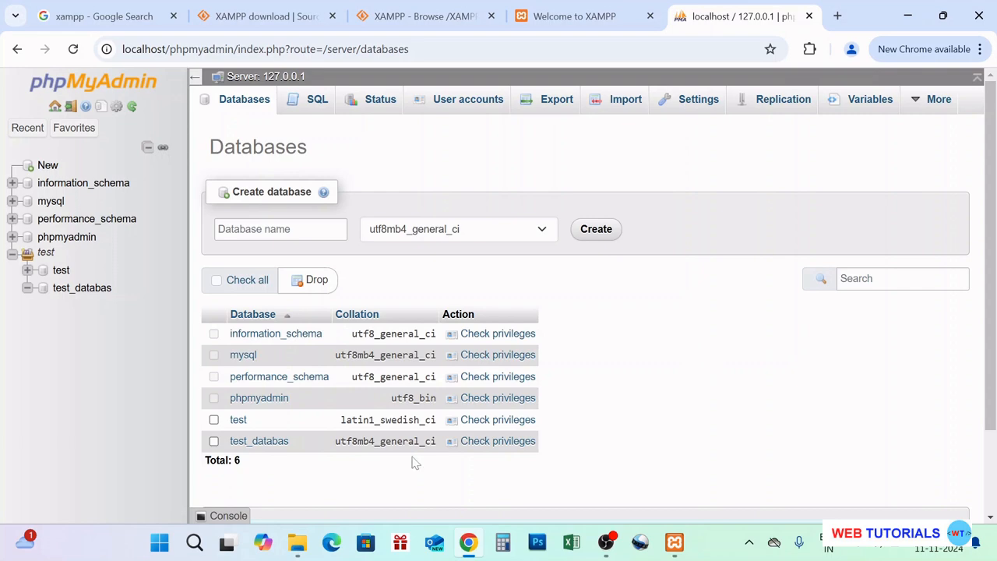
Switch to File Explorer and open the folder C:\xampp\htdocs
click(297, 543)
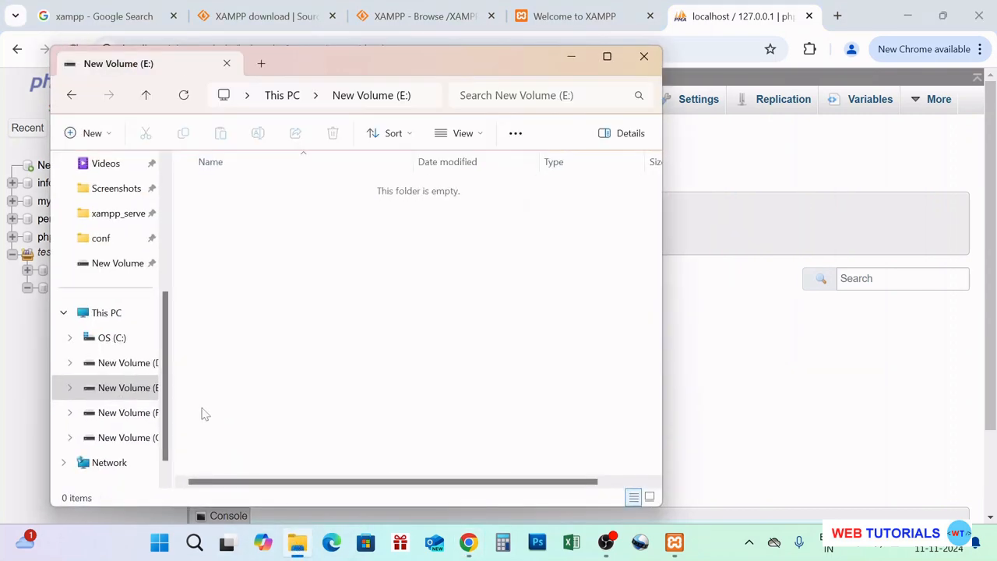
click(120, 341)
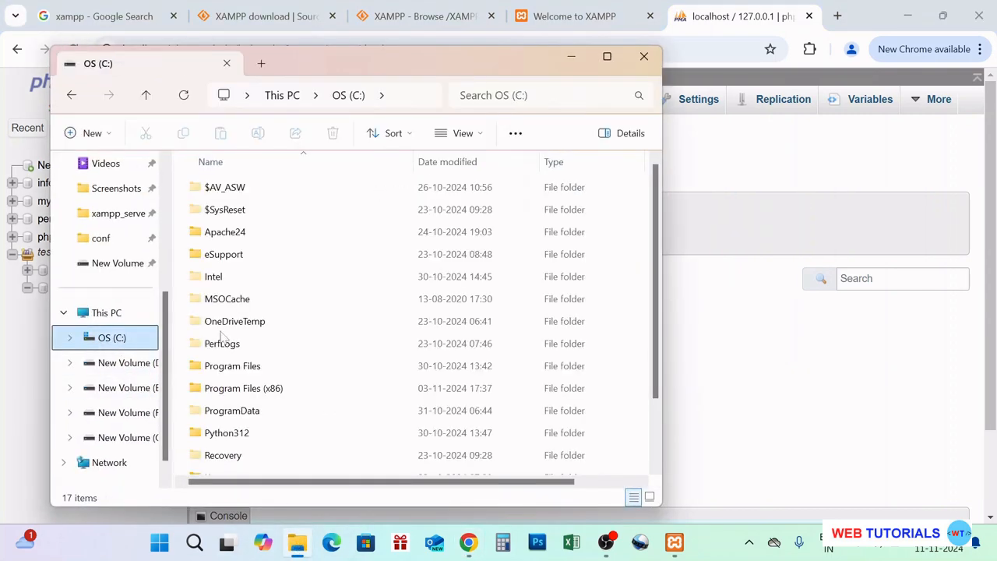
scroll(289, 416, down, 3)
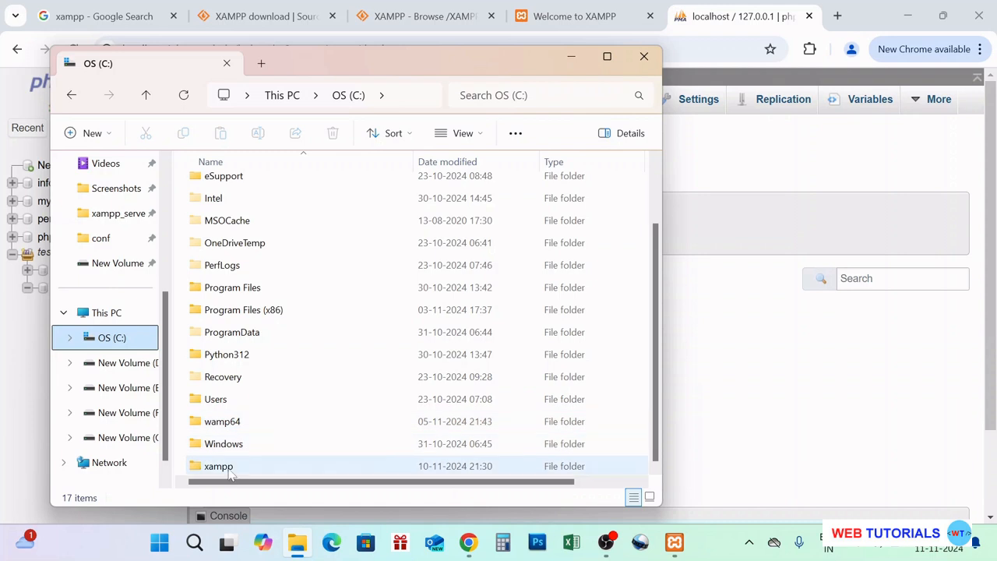
double_click(222, 465)
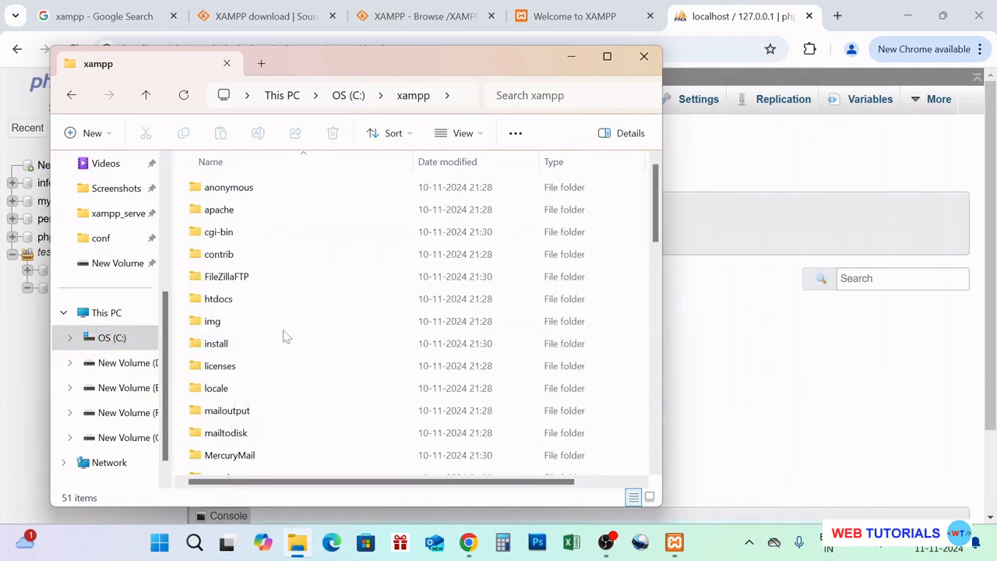
double_click(226, 299)
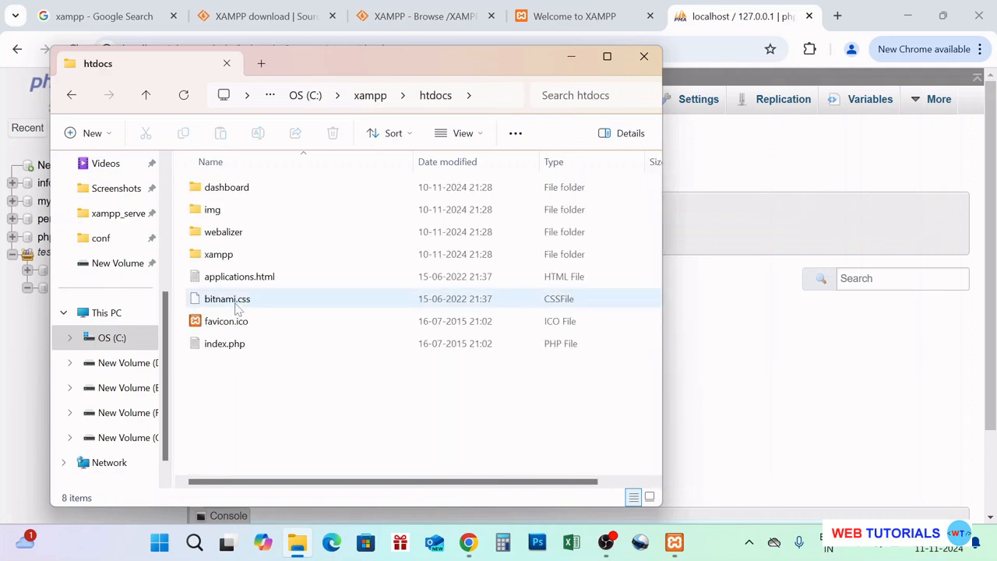
Create a new folder named sample inside htdocs
right_click(294, 411)
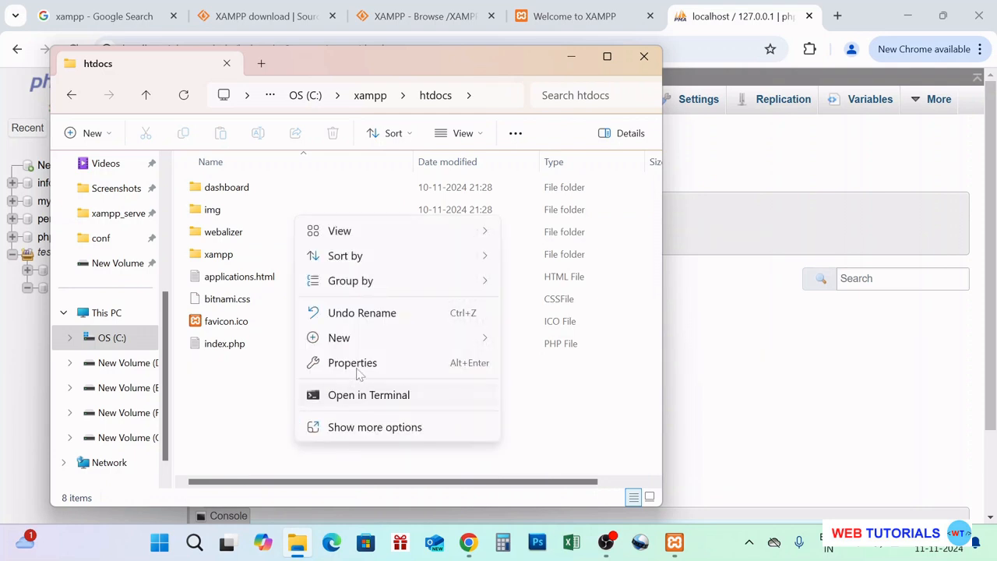
mouse_move(372, 338)
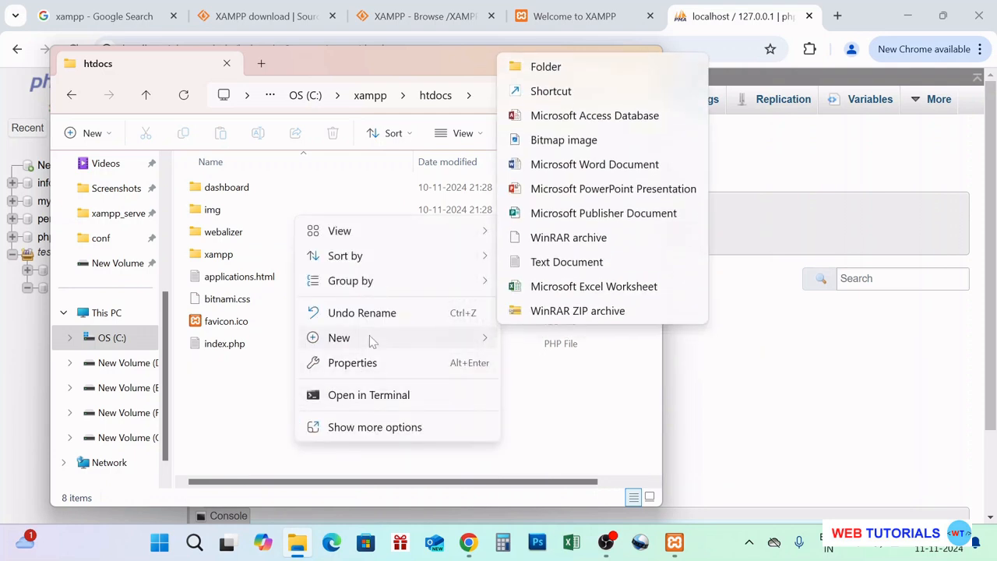
click(576, 70)
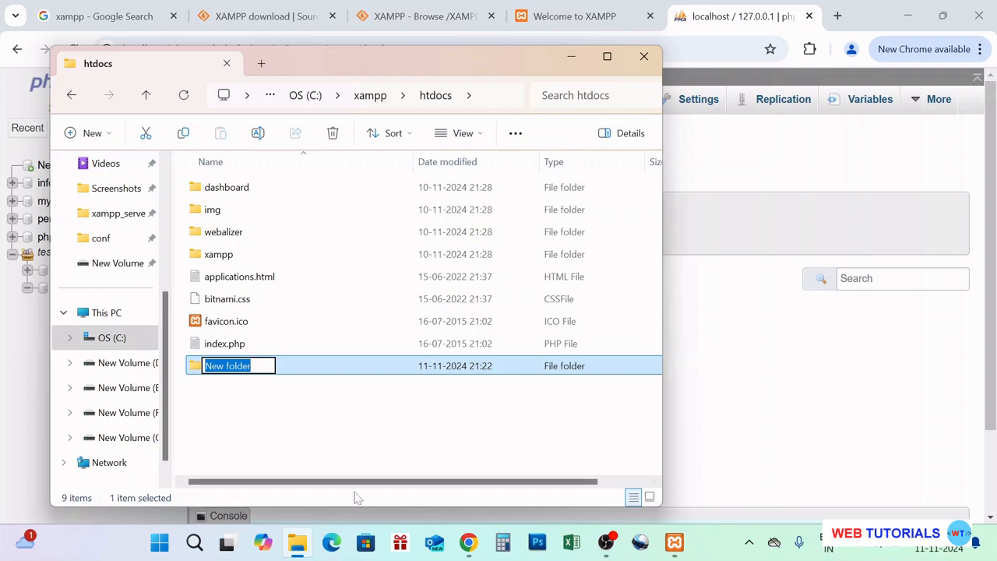
text(sample)
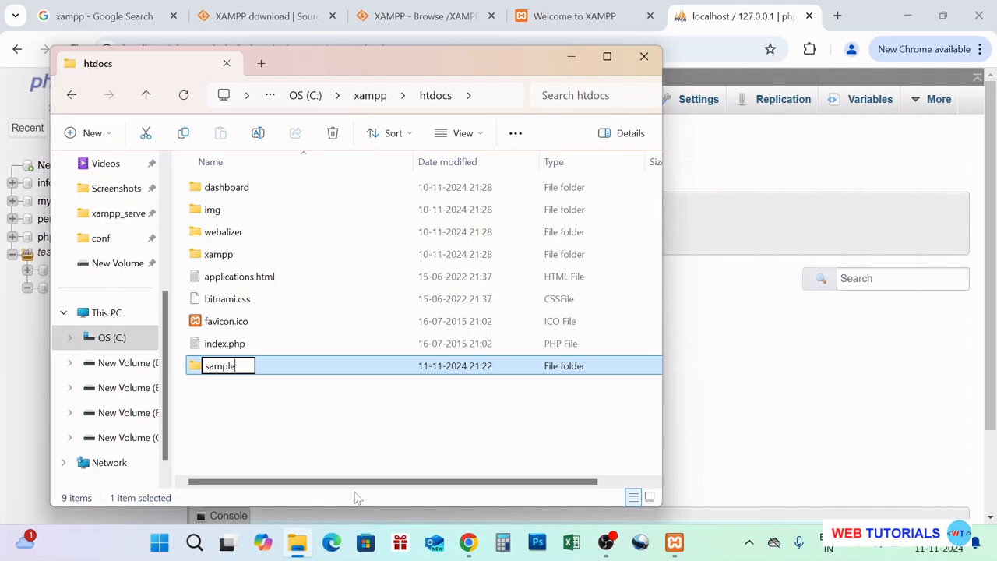
key(Return)
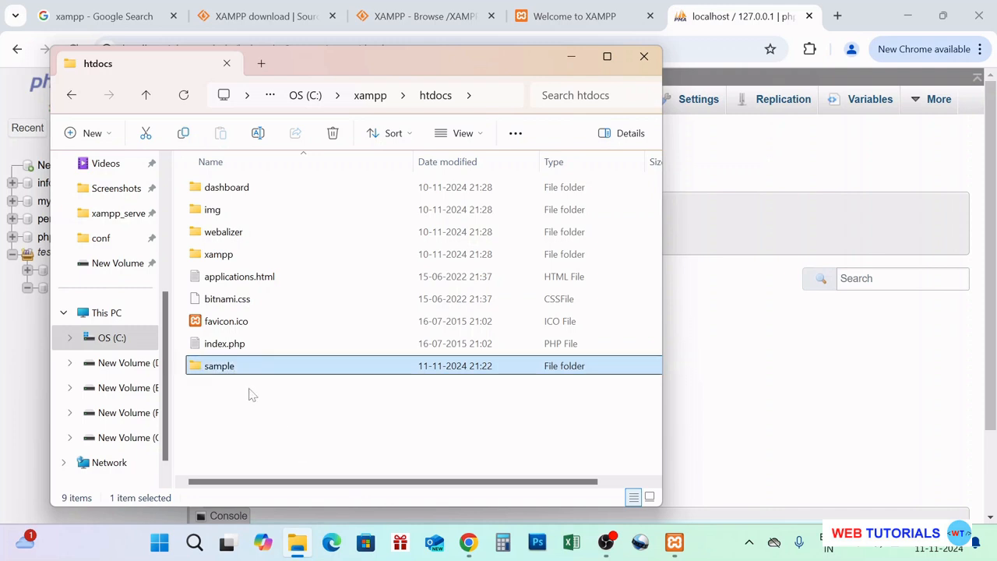
Open the sample folder and create a text document in it named test.php, accepting the extension change
double_click(232, 371)
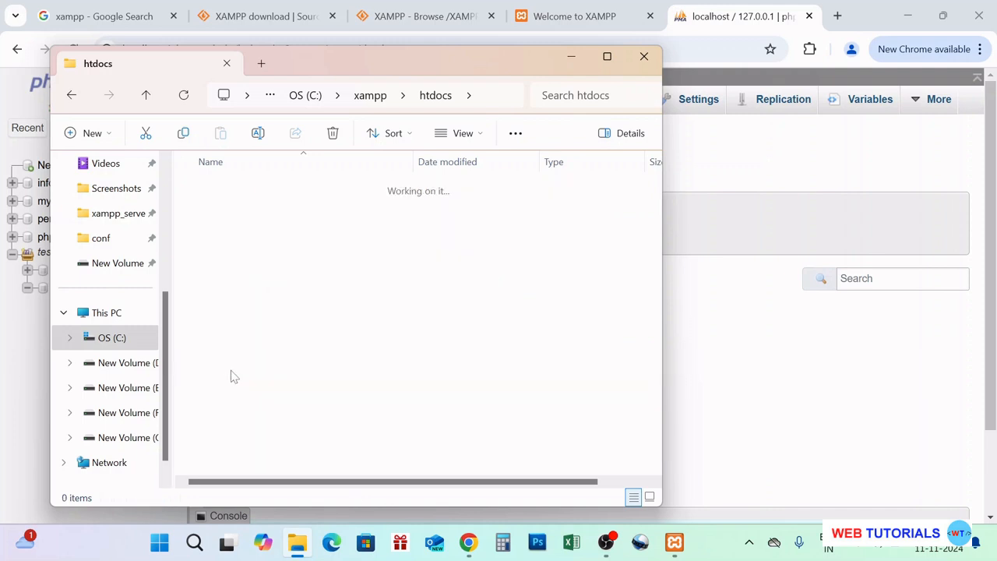
right_click(272, 312)
mouse_move(367, 245)
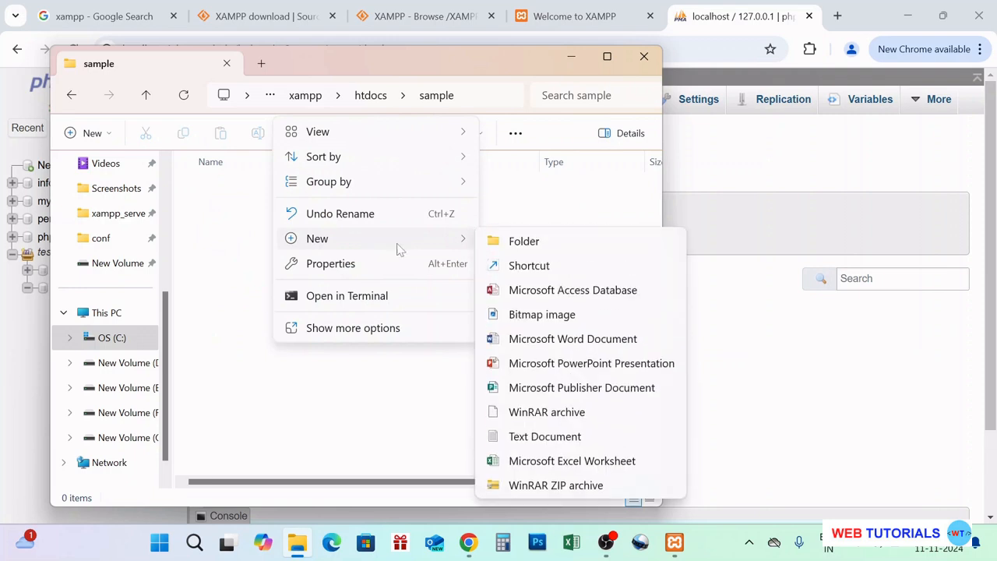
click(541, 439)
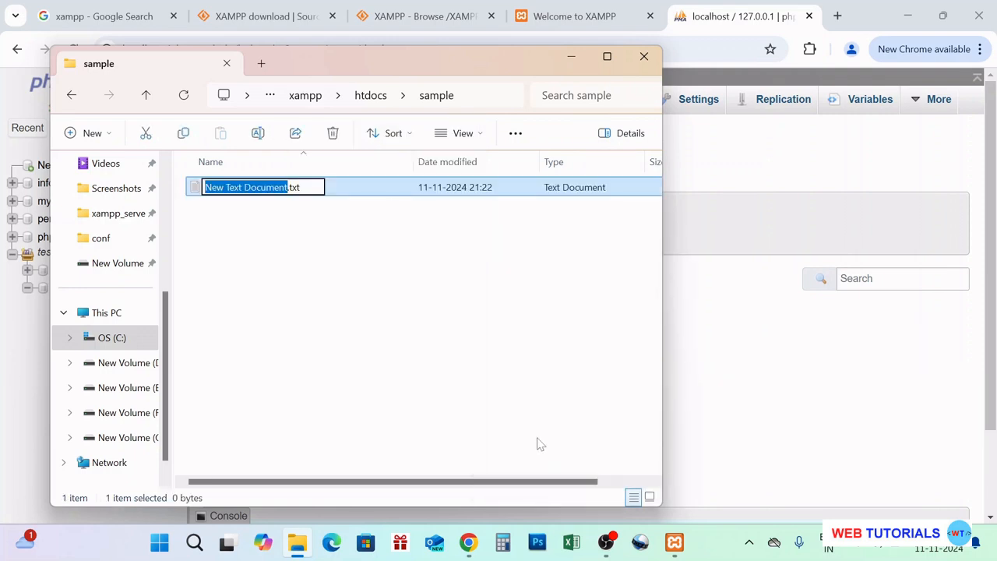
text(test)
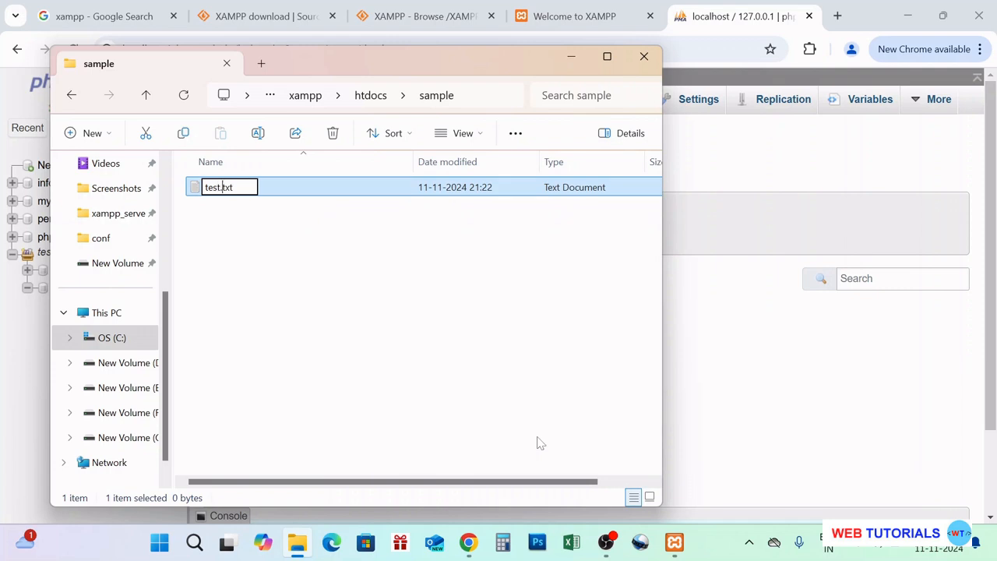
key(Delete)
key(Delete)
key(Delete)
text(php)
key(Return)
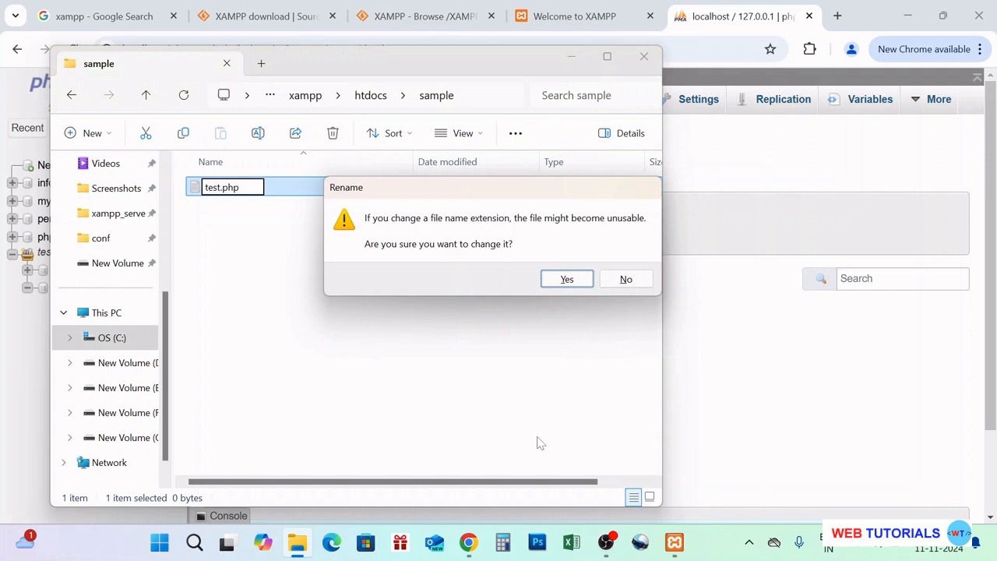
click(568, 279)
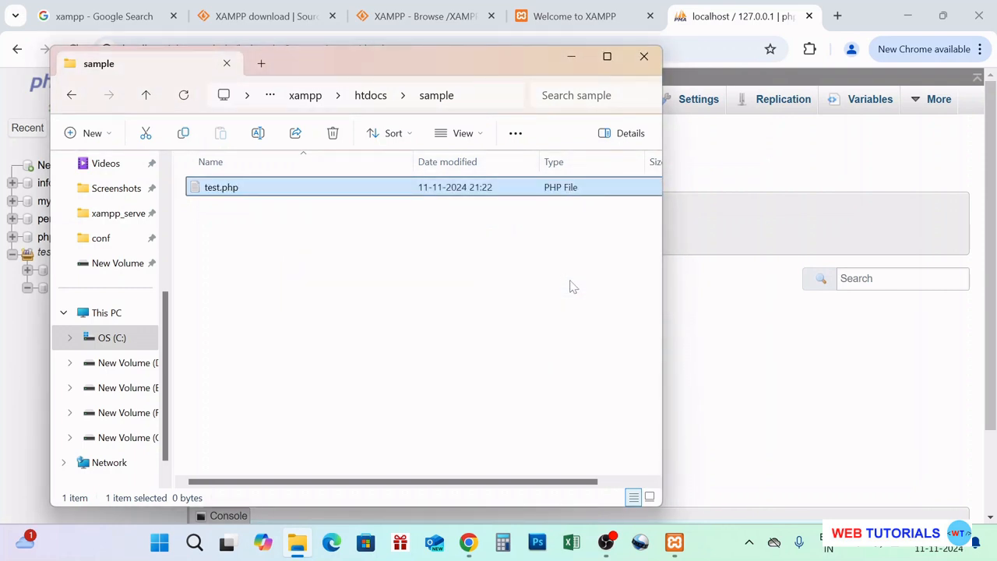
Open test.php with Notepad as the permanent default app, write a PHP block containing echo "hi from php"; and save the file
double_click(227, 190)
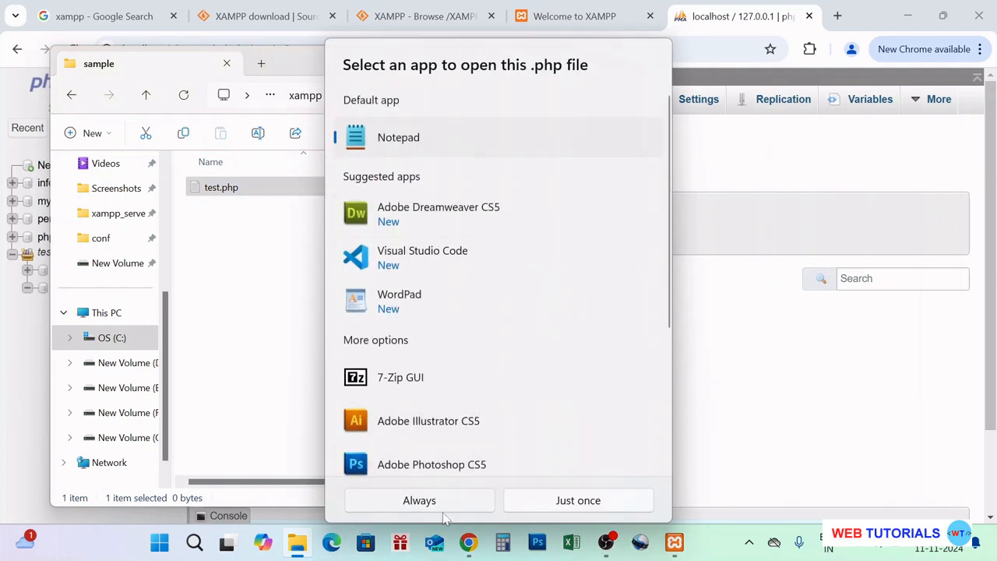
click(443, 504)
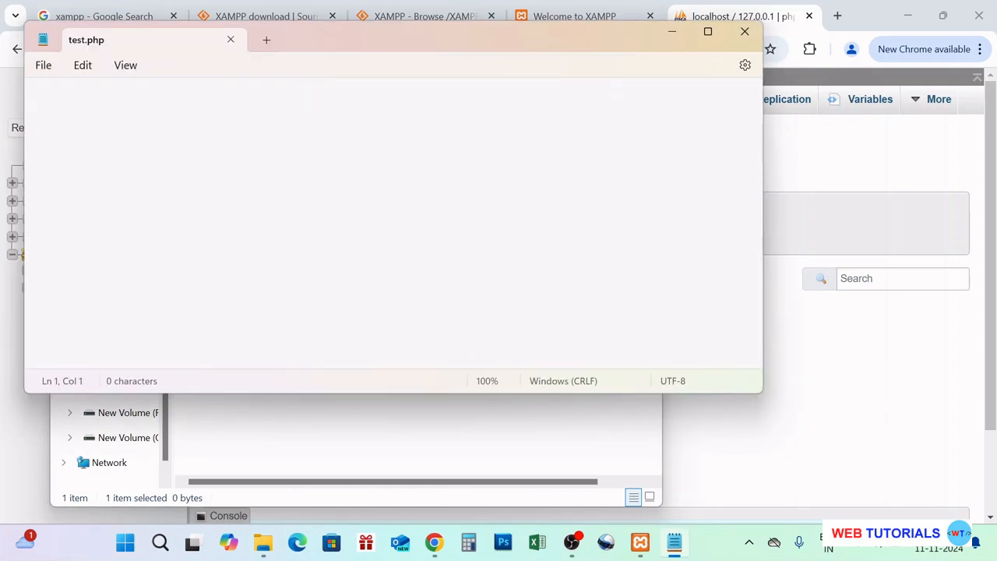
text(<?php)
key(Return)
key(Return)
text(ech)
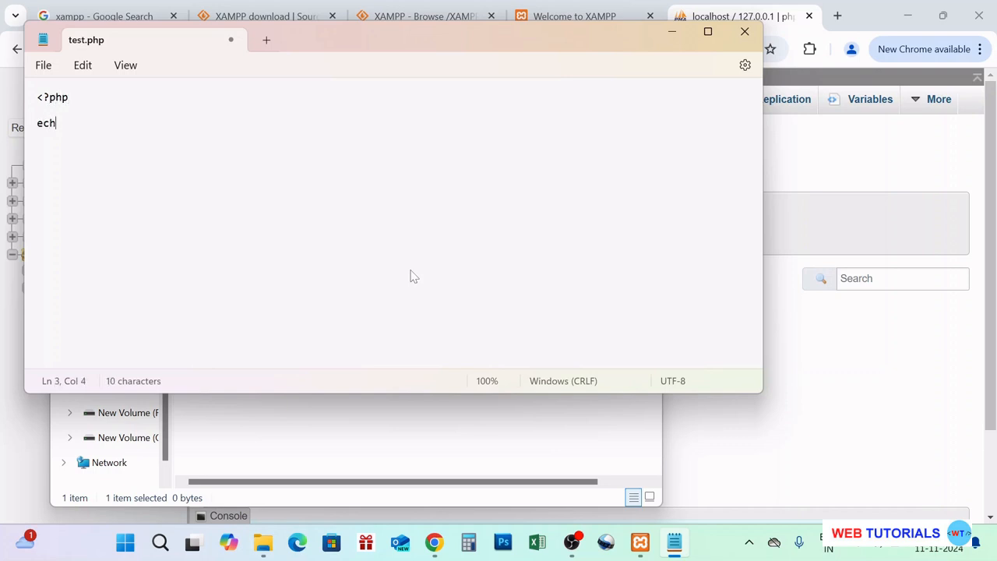
text(o "")
key(Left)
text(hi from php")
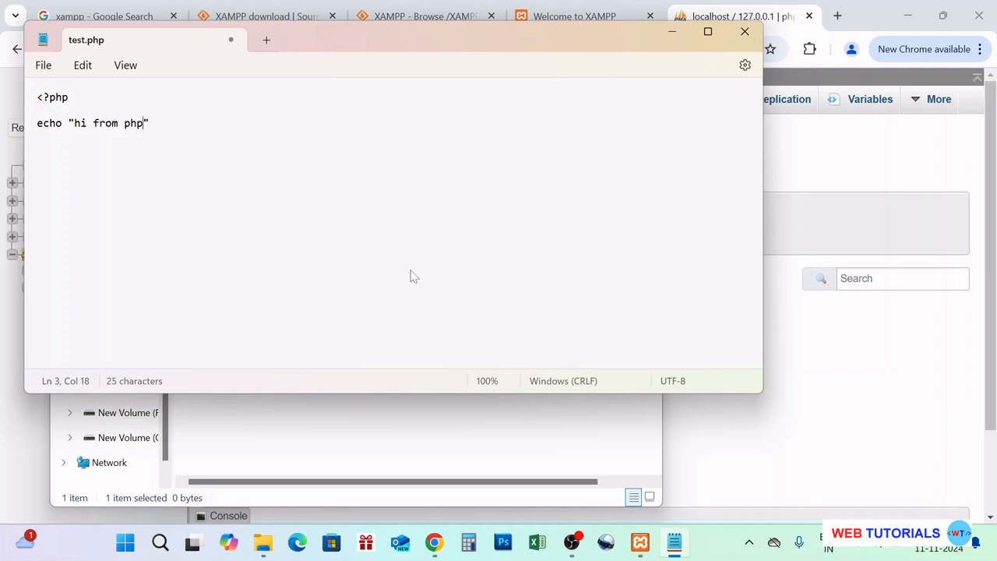
text(;)
key(Return)
key(Return)
text(?>)
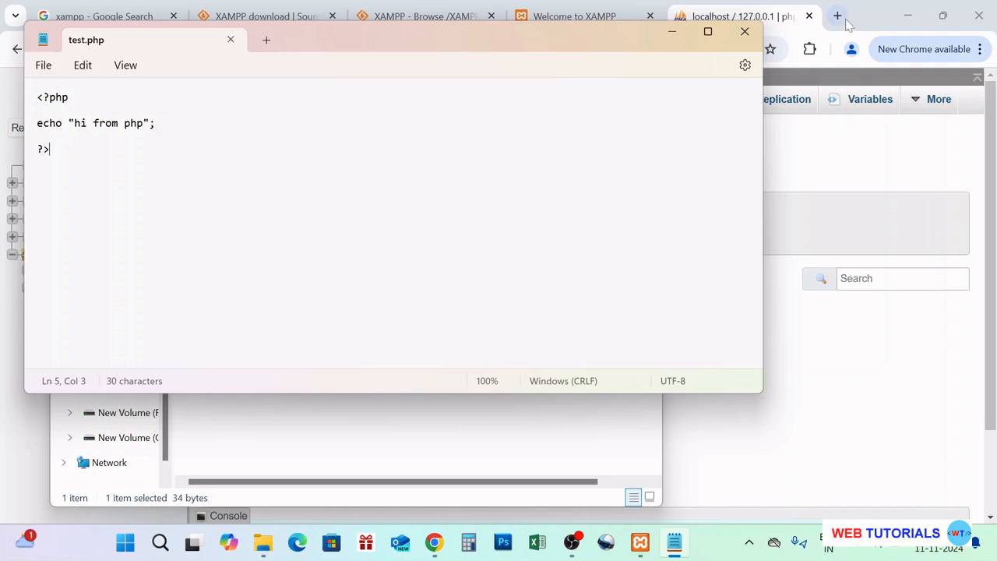
Switch to Chrome and open localhost/sample/test.php in a new tab to check the script's output
click(842, 23)
click(837, 15)
text(loca)
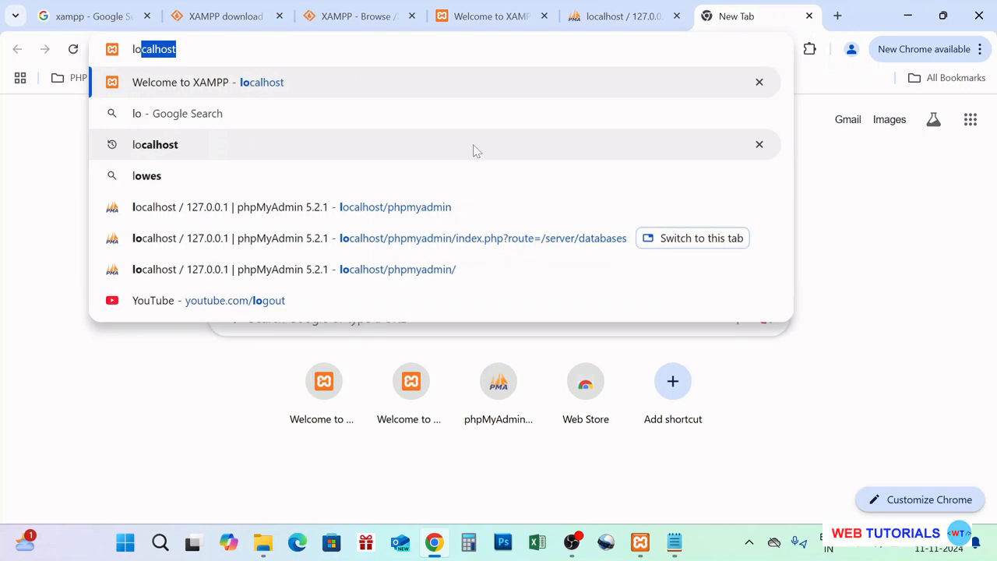
text(lhos)
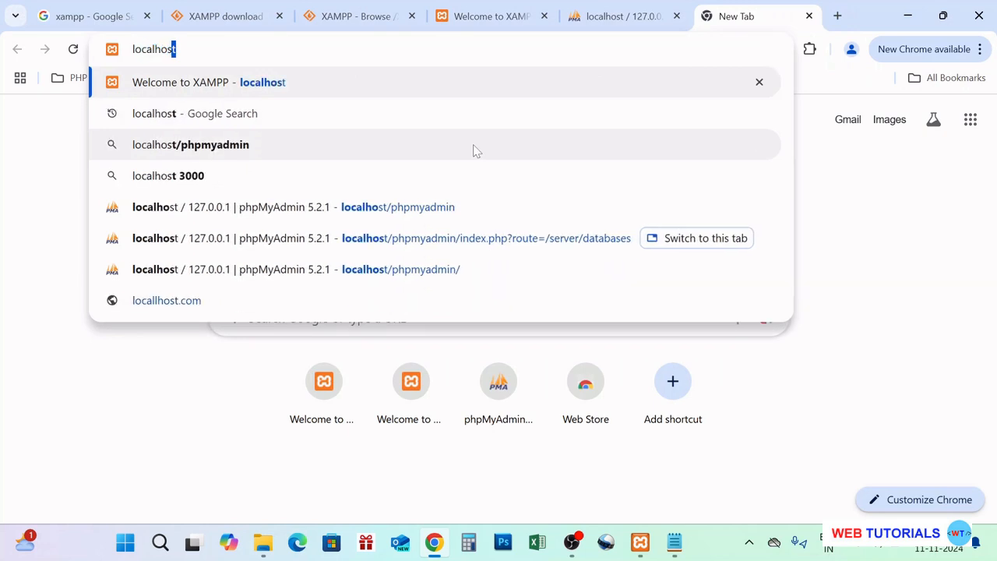
text(t/sa)
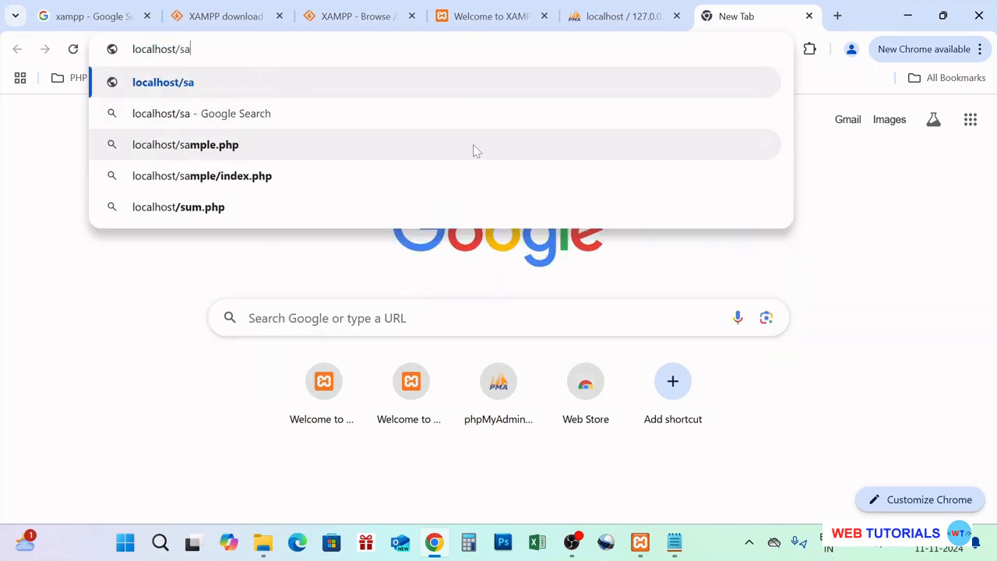
text(mple)
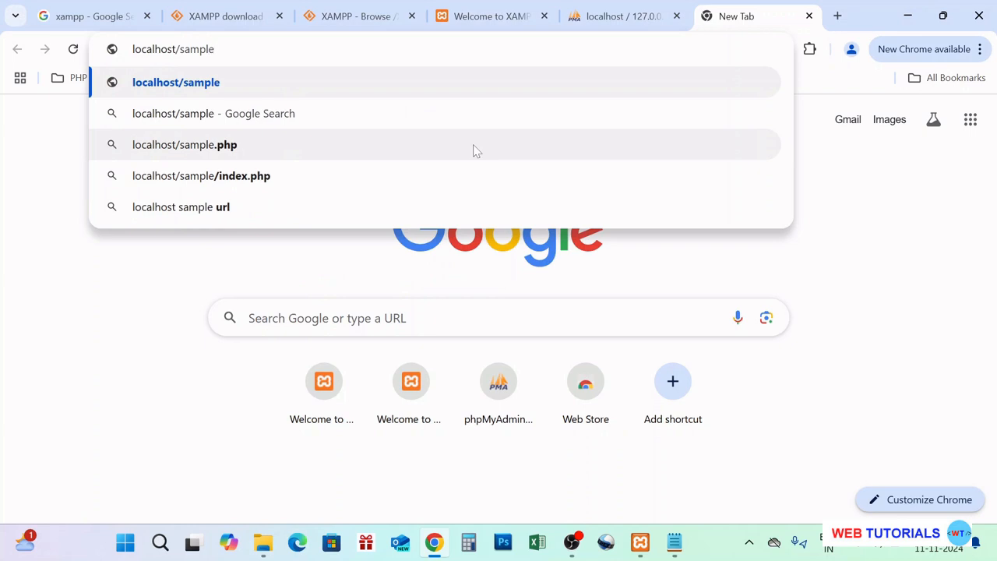
text(/test)
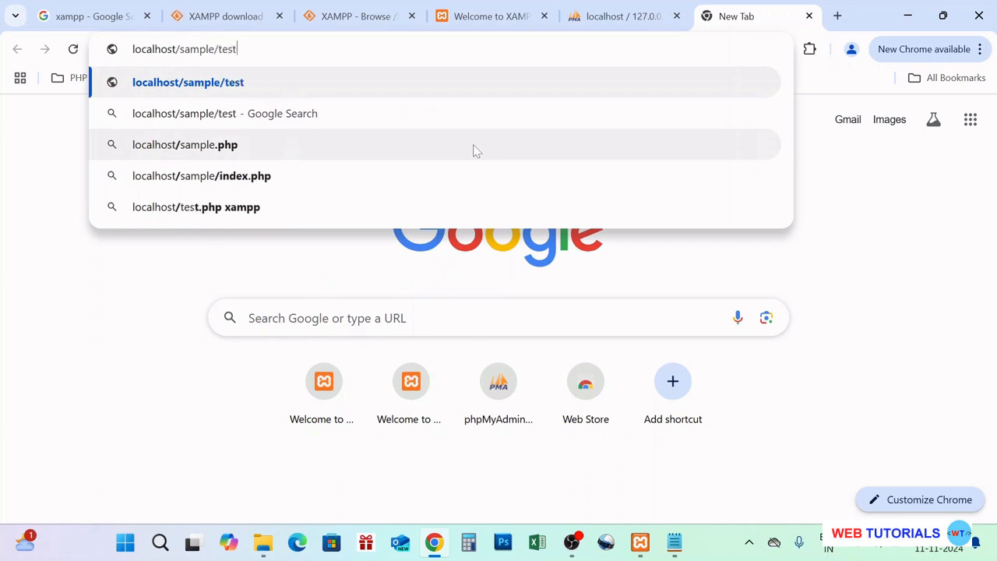
text(.php)
key(Return)
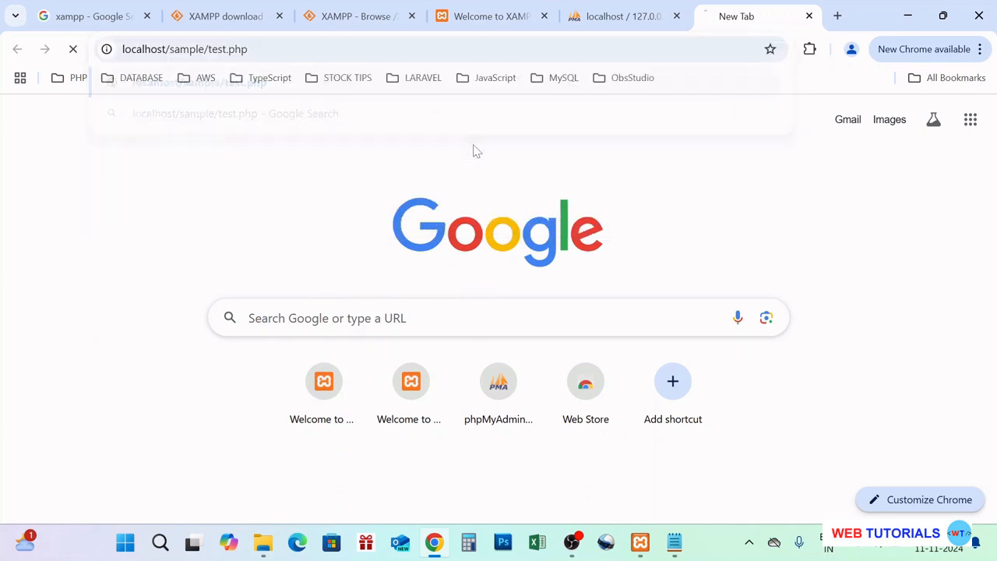
drag(6, 83, 76, 90)
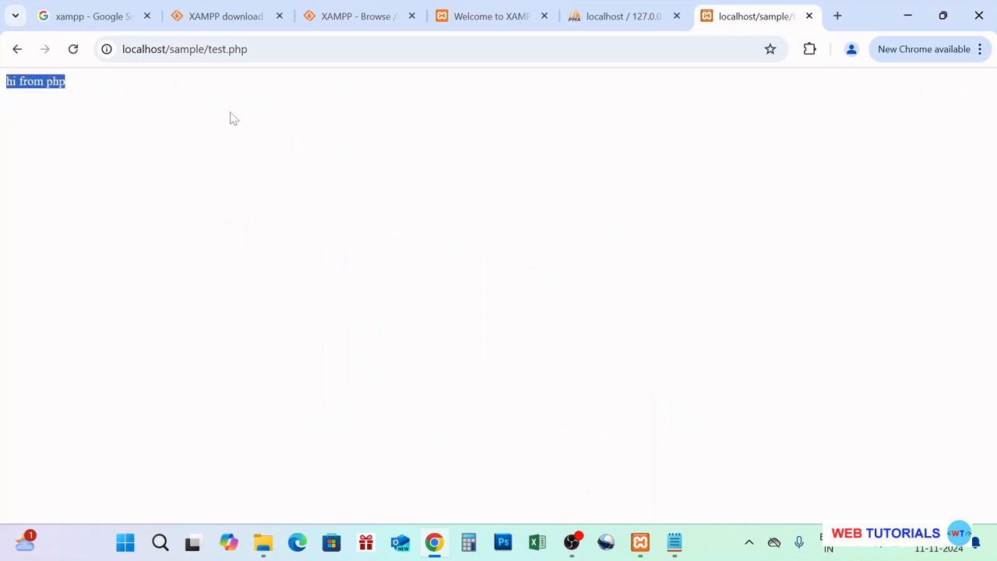
click(513, 305)
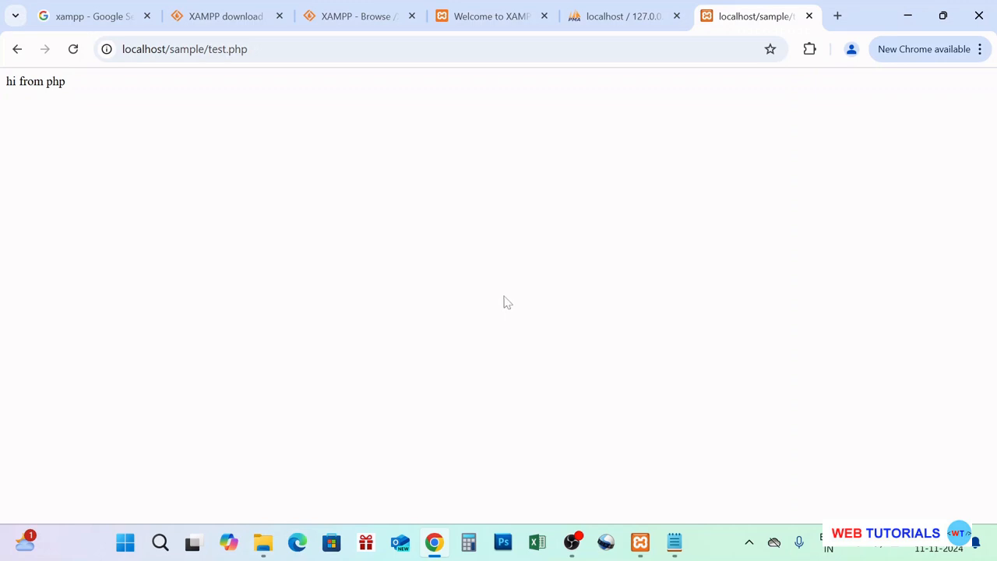